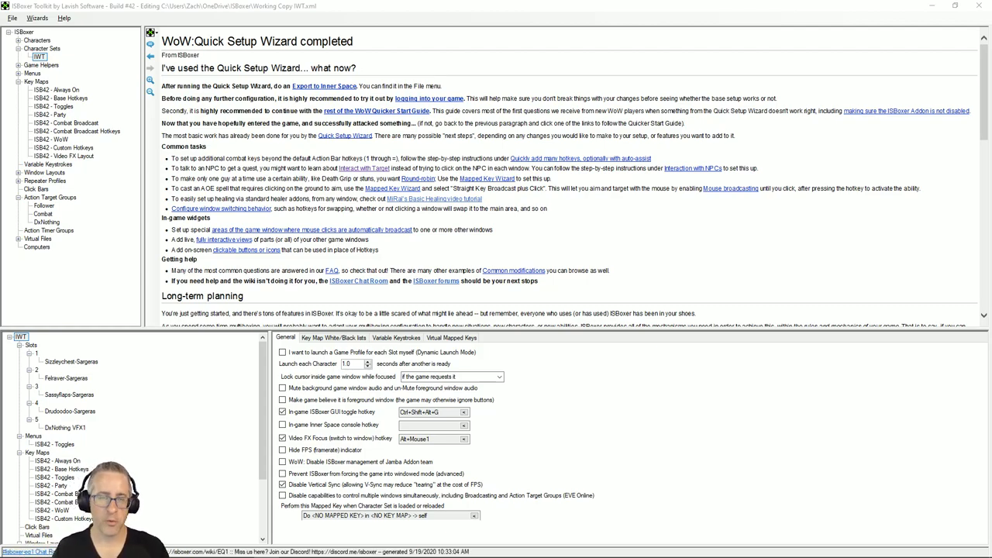
Step: View the Key Virtualization Checkboxes.jpg reference image and close it
key(alt+Tab)
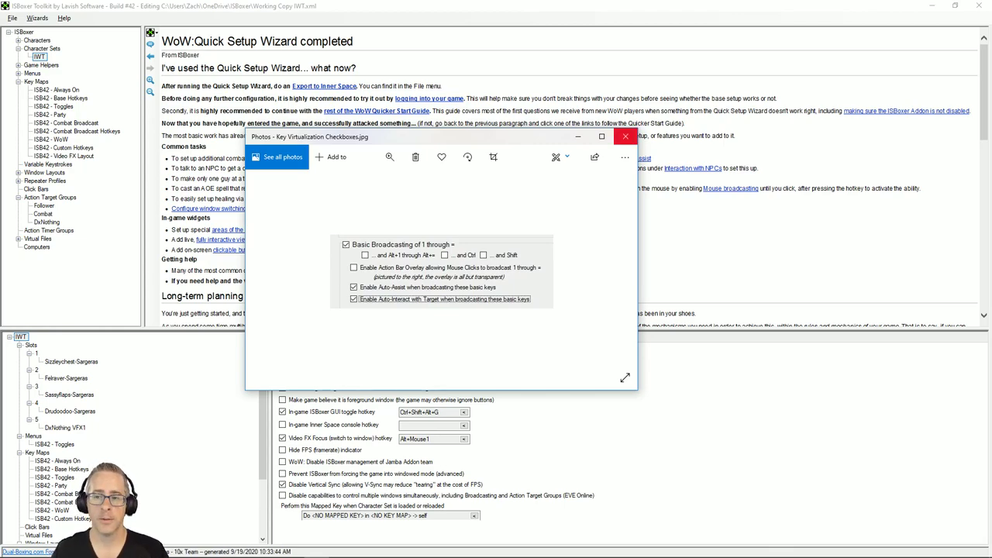
click(625, 136)
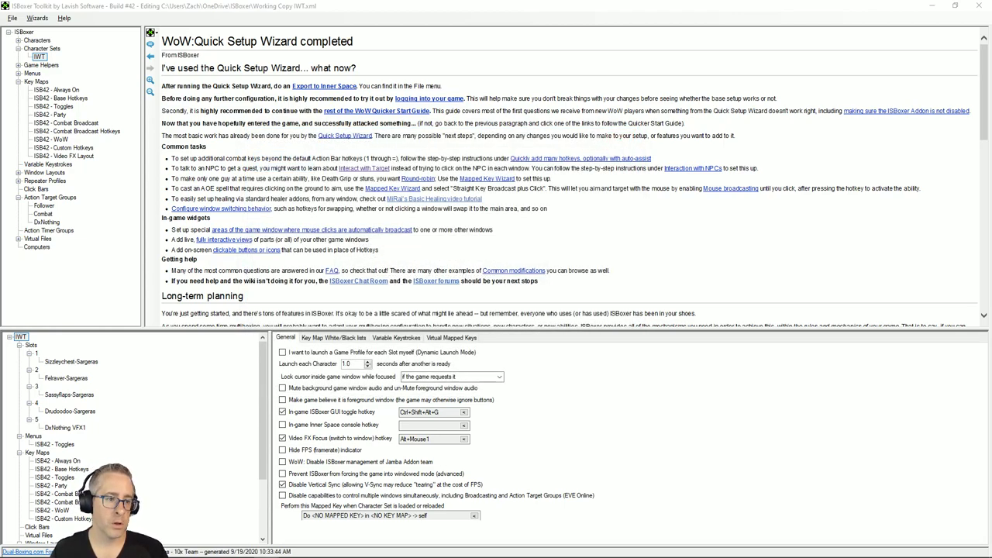
Step: Show the IWT character set's virtual mapped keys and examine the Auto-Interact with Target and Auto-Assist Me entries
click(40, 57)
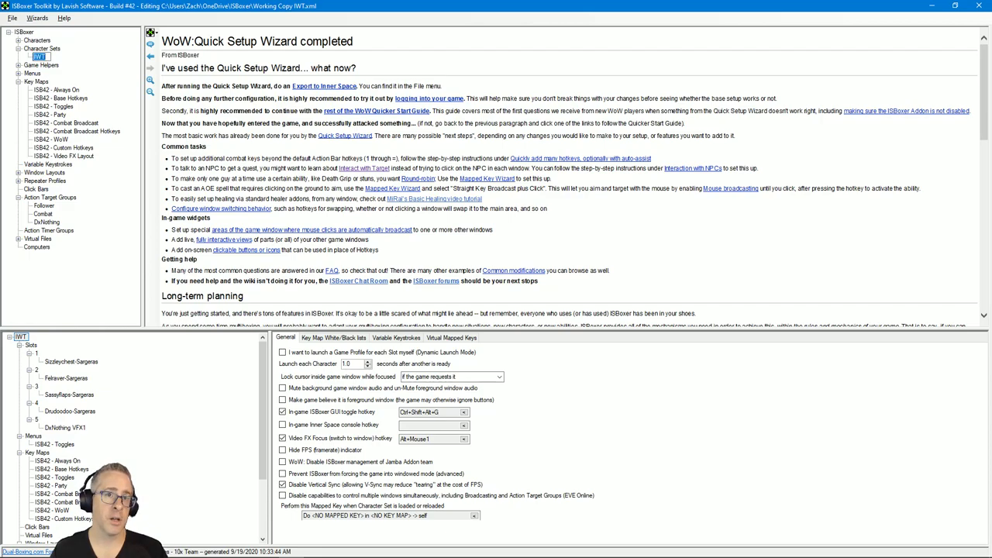
click(18, 40)
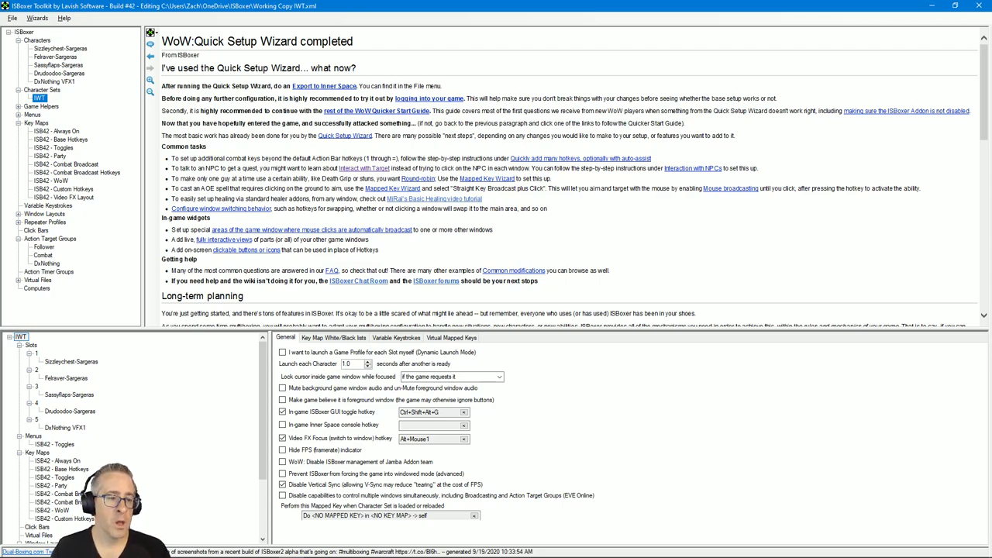
click(39, 99)
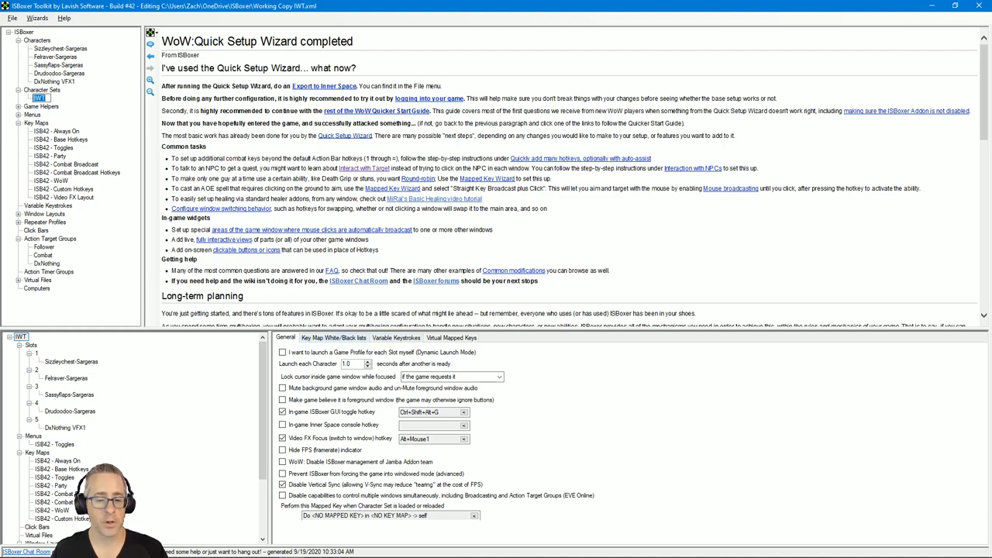
click(451, 338)
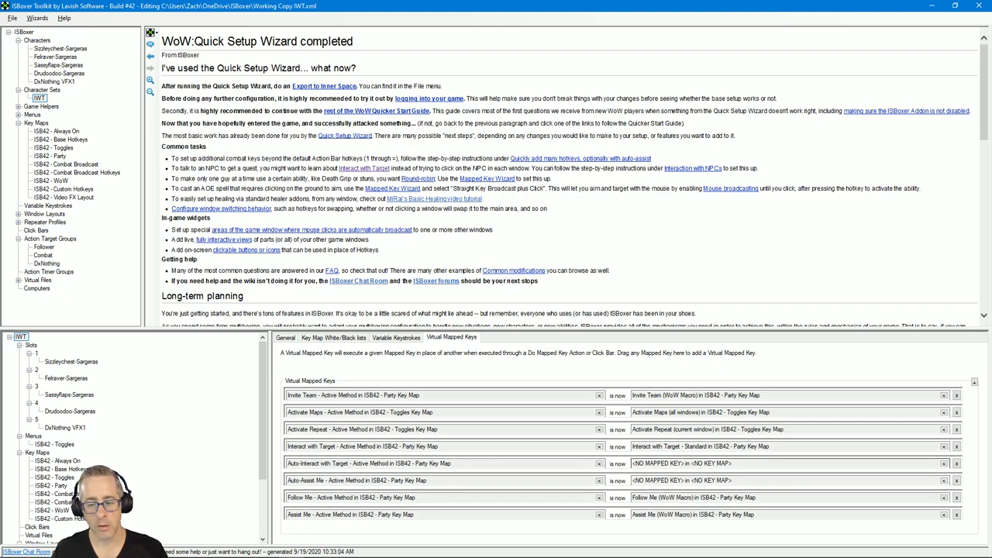
drag(412, 463, 328, 463)
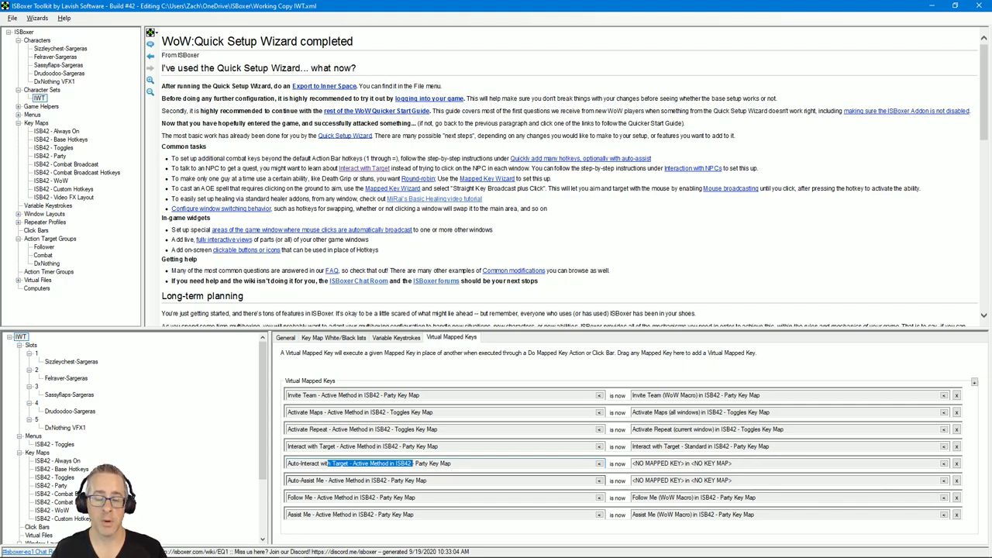
drag(288, 481, 378, 481)
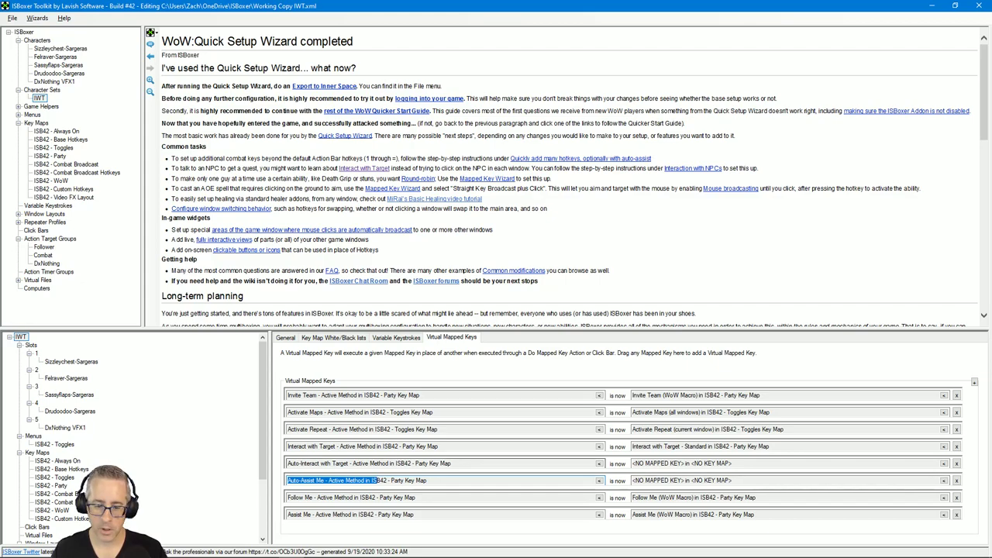
Step: Map Auto-Interact with Target - Active Method to Interact with Target - Standard in the ISB42 - Party key map
click(419, 463)
drag(321, 464, 395, 464)
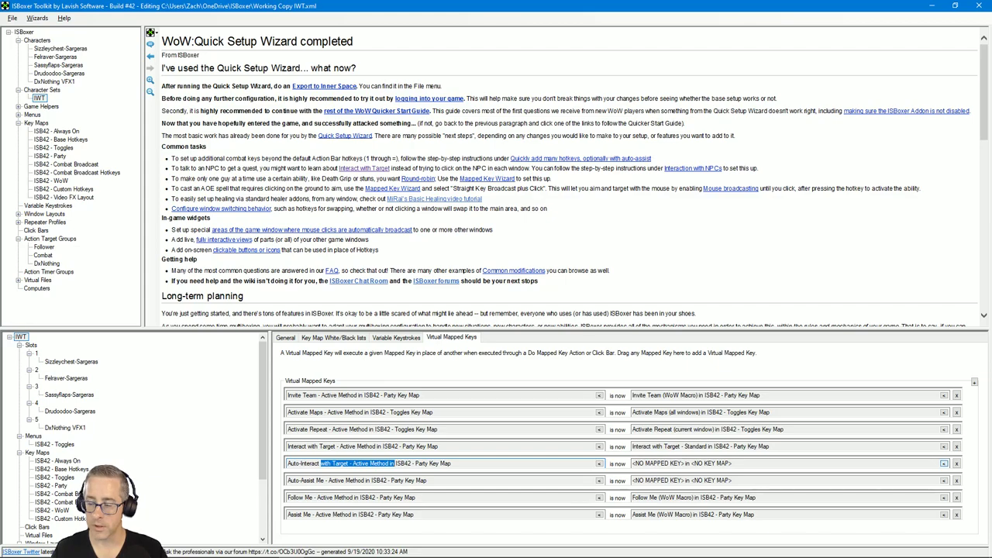
click(944, 463)
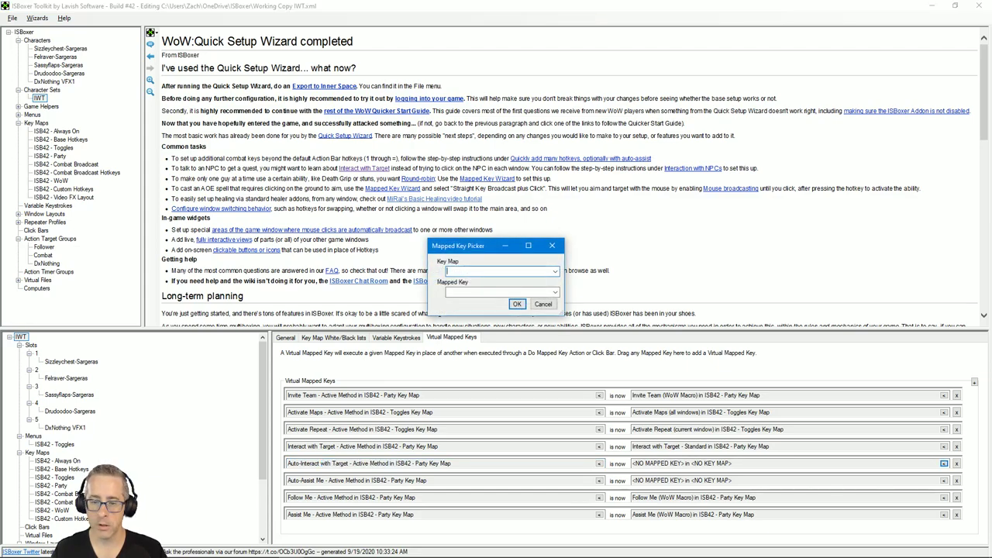
click(555, 271)
click(465, 307)
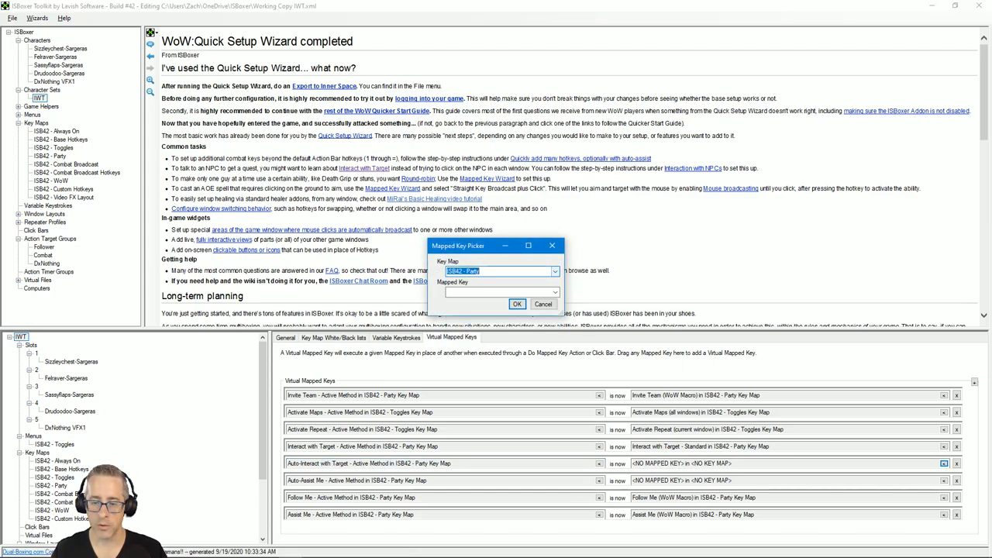
click(555, 292)
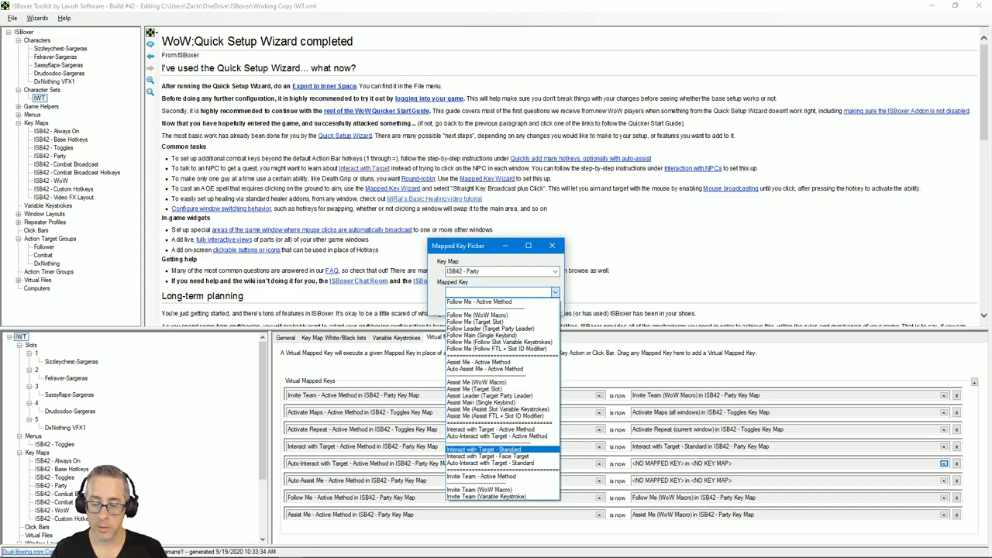
click(484, 449)
click(518, 303)
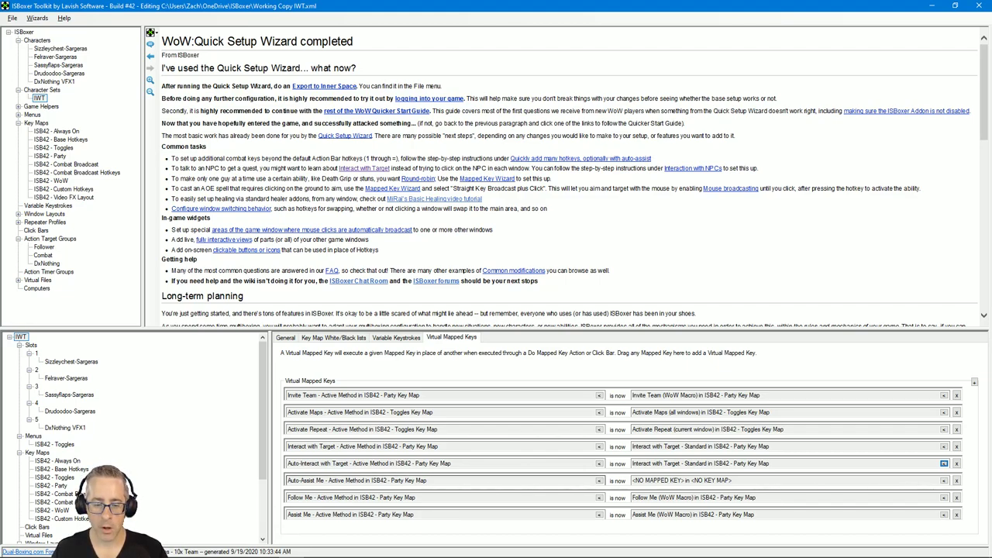
Step: Map Auto-Assist Me - Active Method to Assist Me - Active Method in the ISB42 - Party key map
drag(336, 481, 378, 482)
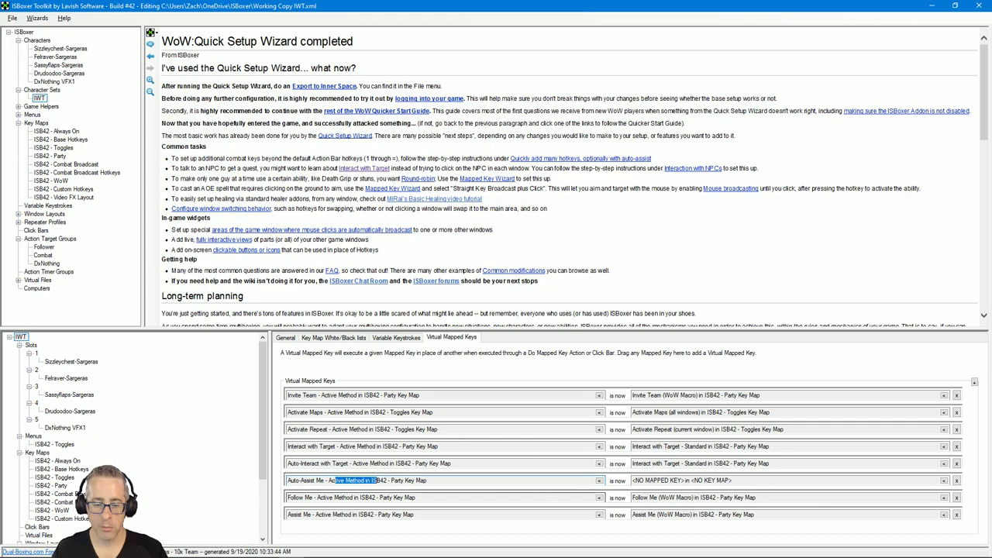
drag(288, 515, 388, 515)
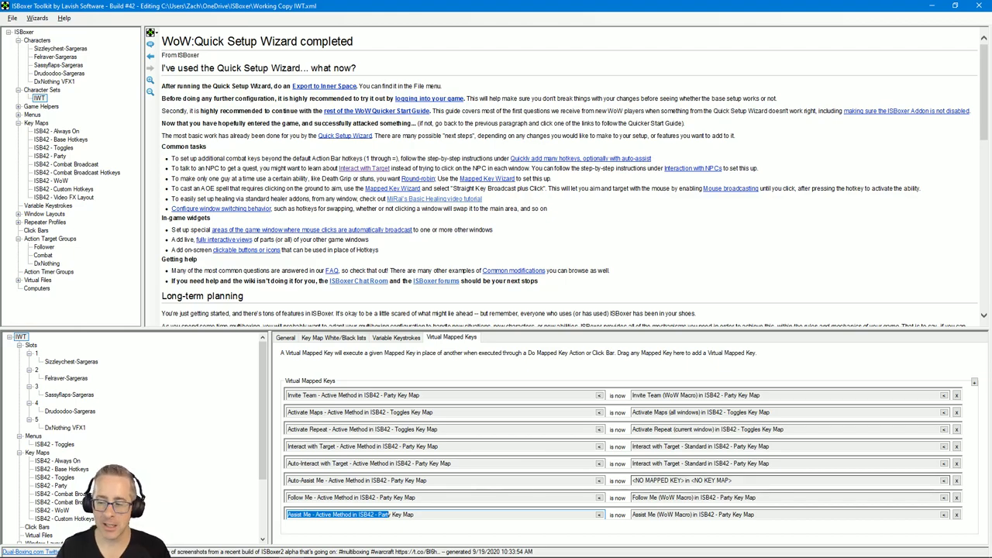
click(732, 480)
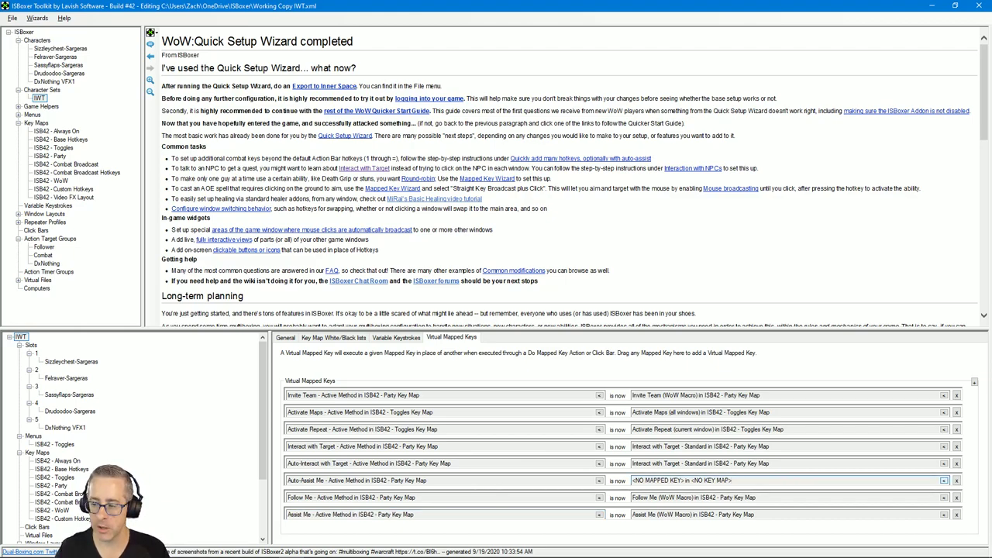
click(944, 480)
click(555, 271)
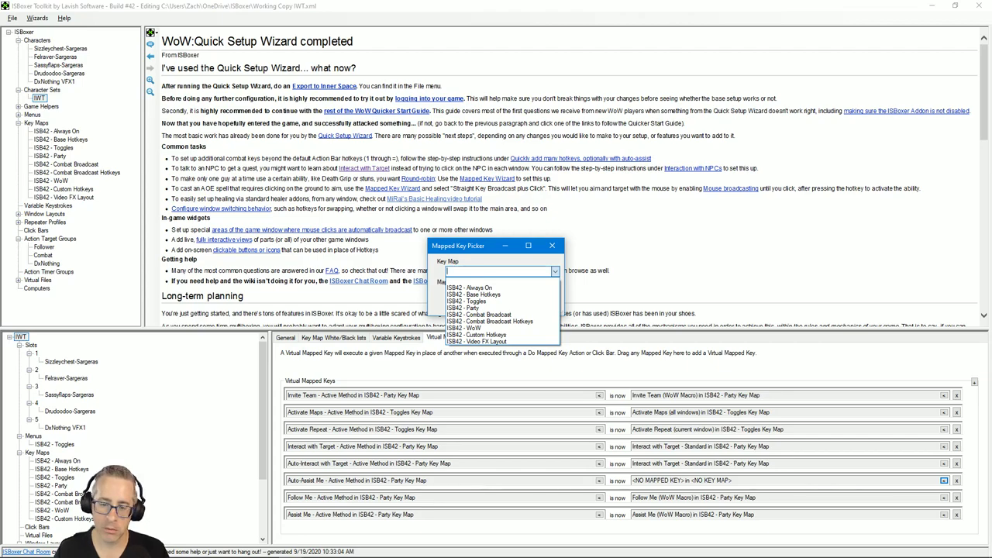
key(Down)
key(Down)
key(Down)
key(Down)
key(Return)
key(Tab)
key(alt+Down)
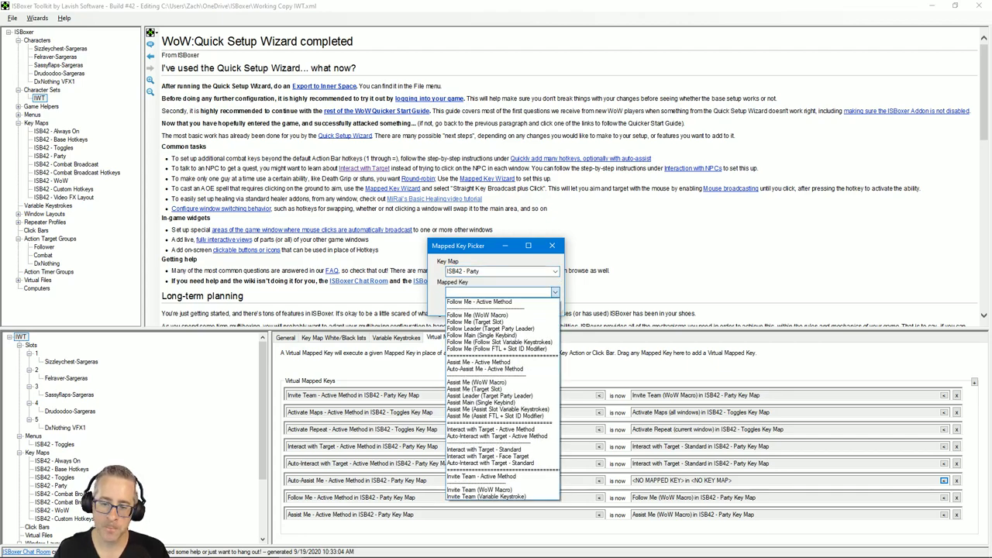
key(Down)
key(Down)
key(Down)
key(Down)
key(Down)
key(Down)
key(Down)
key(Down)
key(Down)
key(Down)
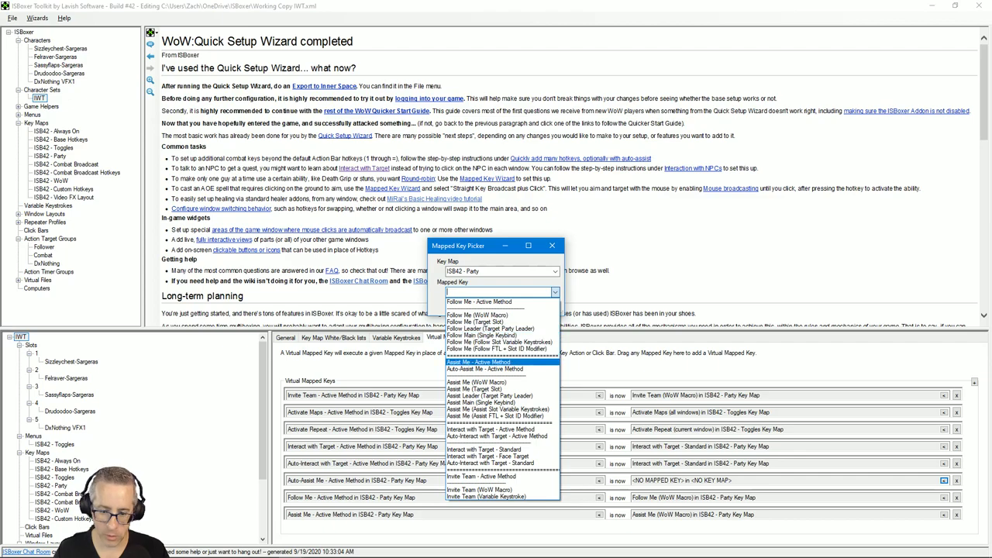
key(Return)
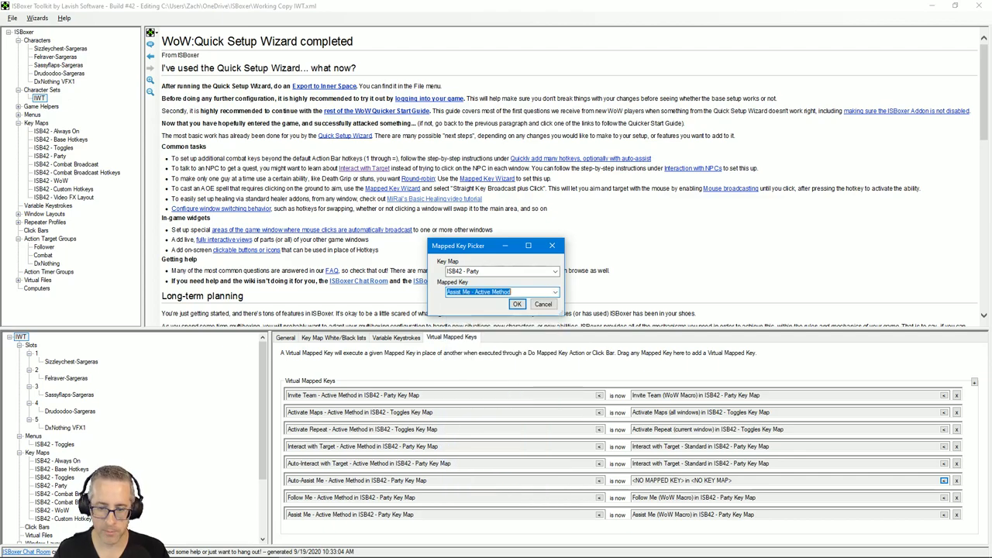
key(Return)
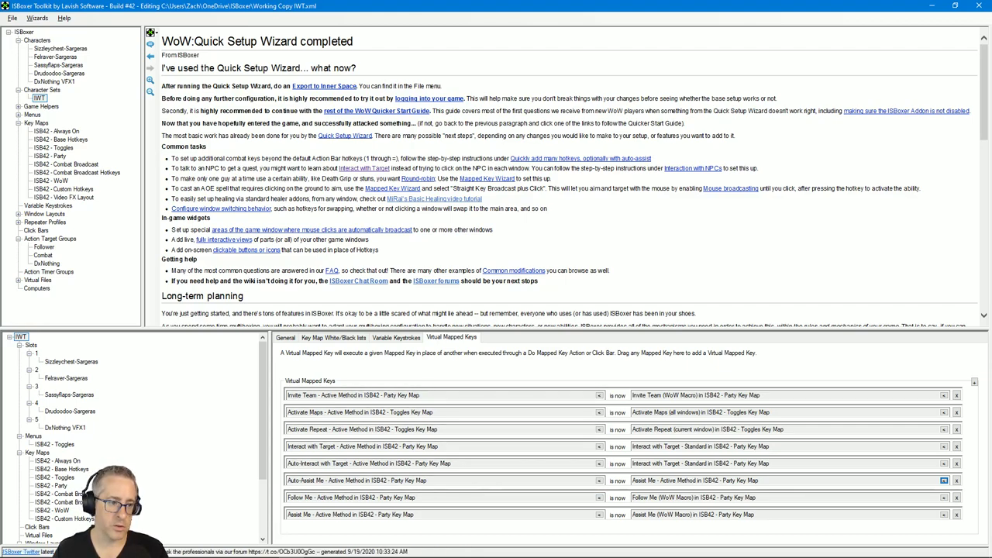
Step: Set the movement variable keystrokes to E forward, D backward, S left and F right, and clear both turn keys
click(48, 205)
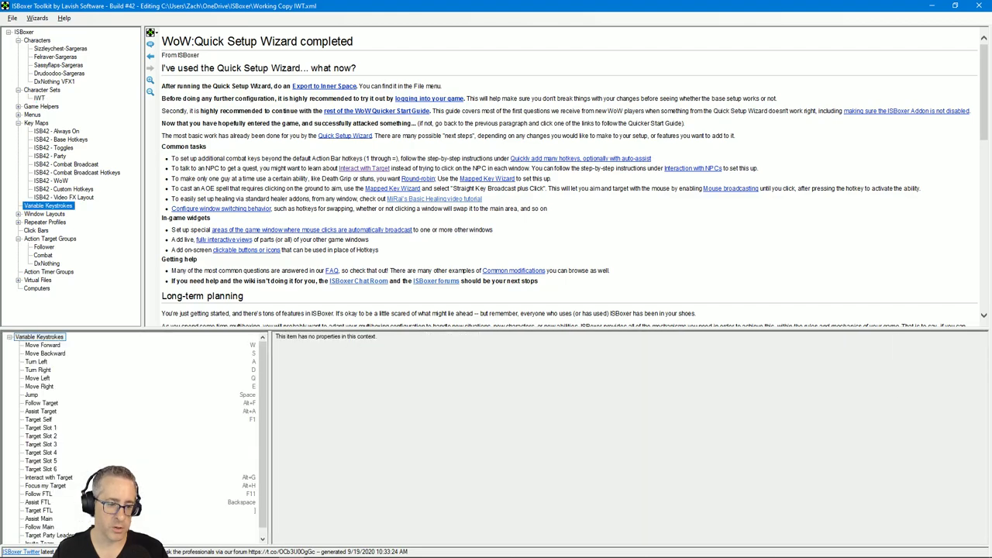
click(40, 337)
click(43, 345)
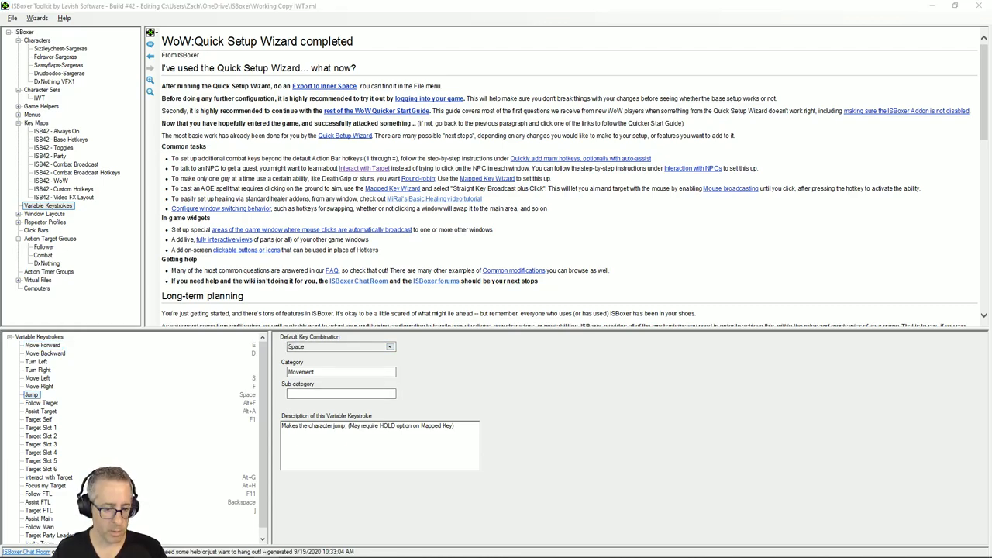
Step: Check the default key combinations of the Follow Target and Interact with Target variable keystrokes
click(42, 403)
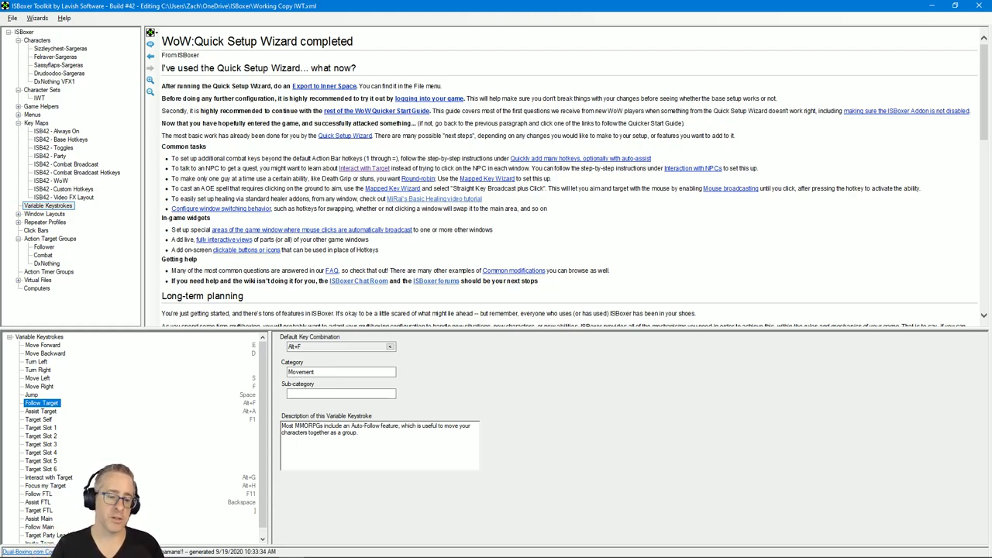
click(49, 478)
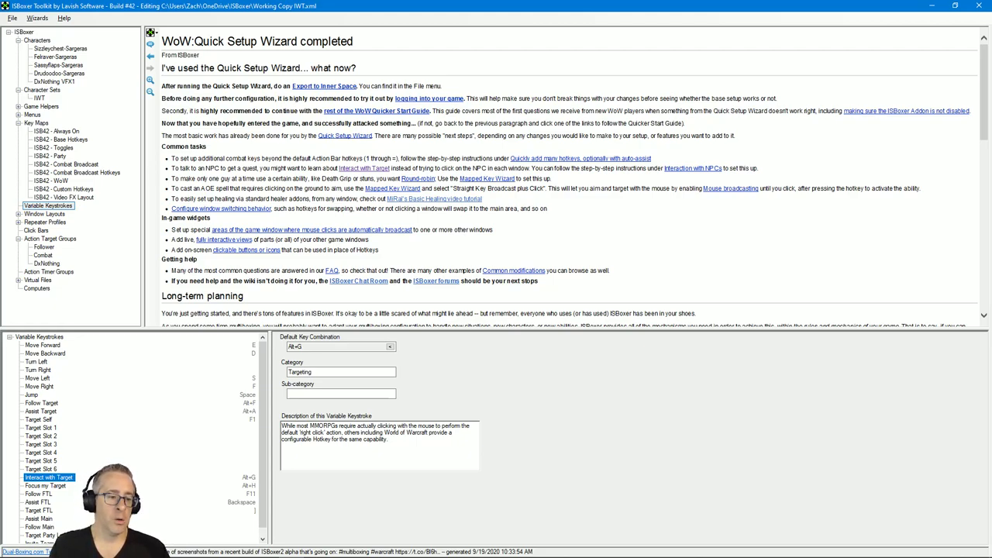
Step: Create a new action target group named Melee
click(50, 239)
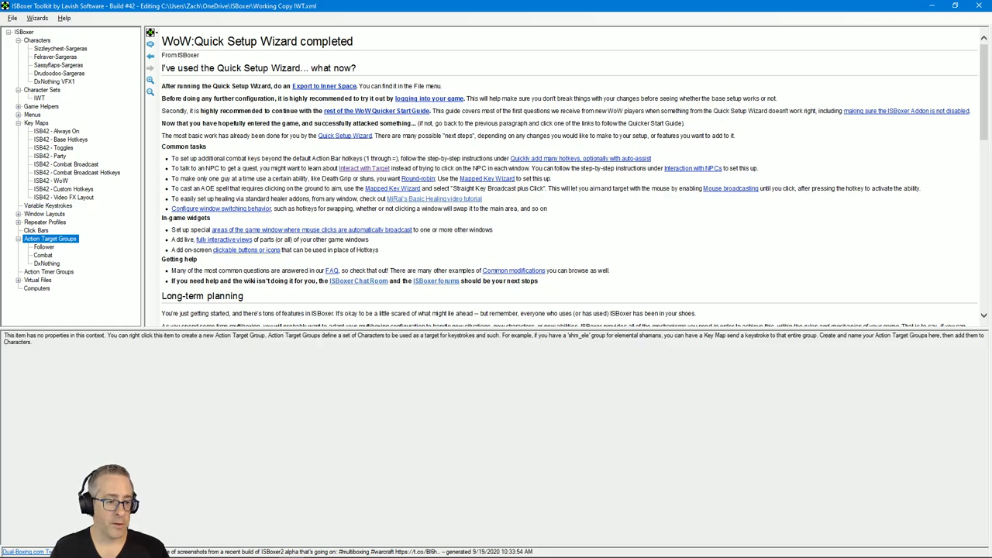
right_click(52, 239)
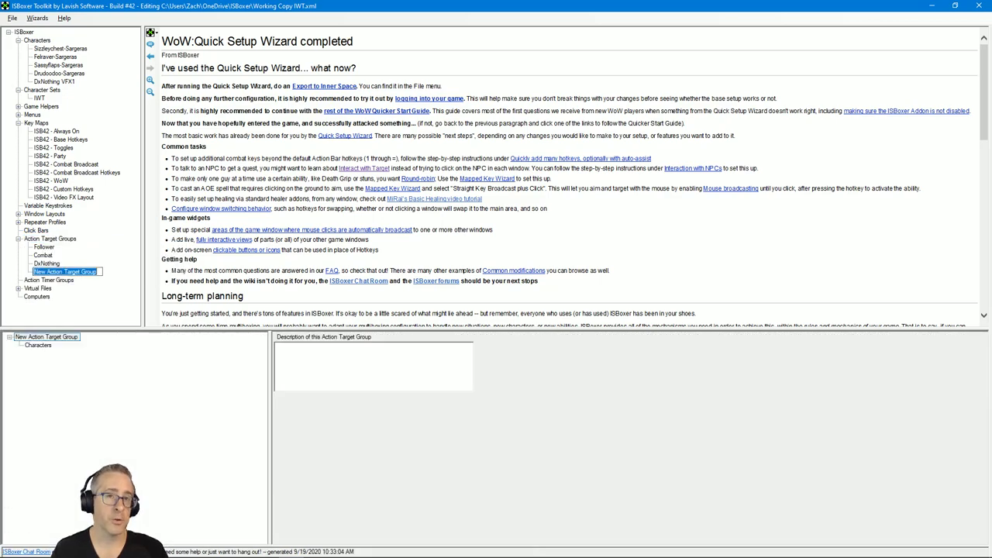
text(Mel)
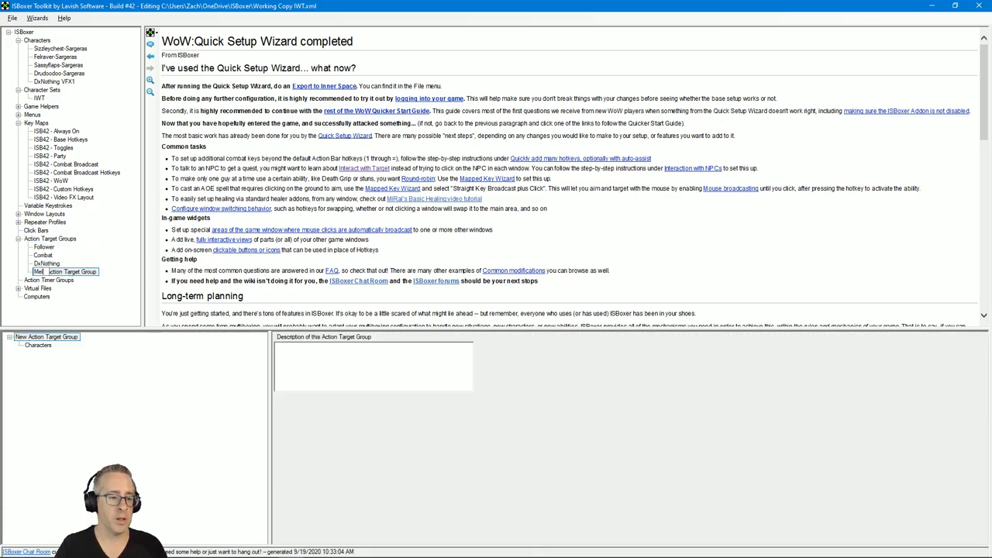
text(ee)
key(Return)
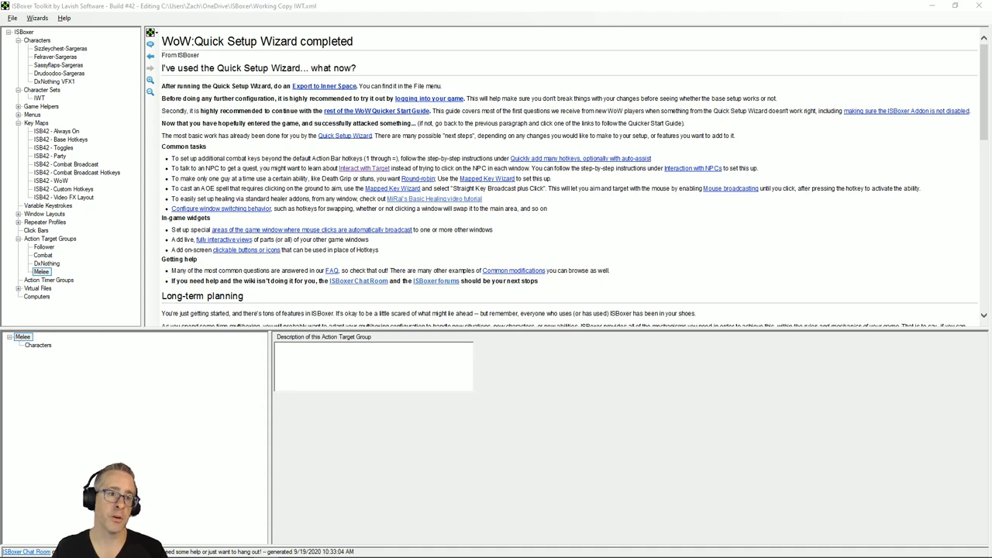
Step: Add the characters Sizzleychest-Sargeras and Felraver-Sargeras to the Melee action target group
key(alt+Tab)
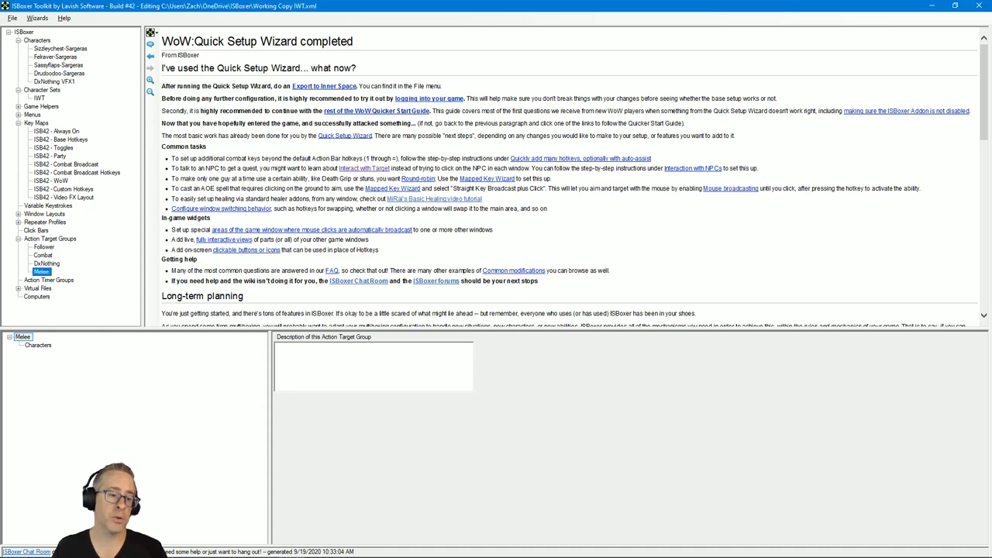
drag(60, 49, 38, 346)
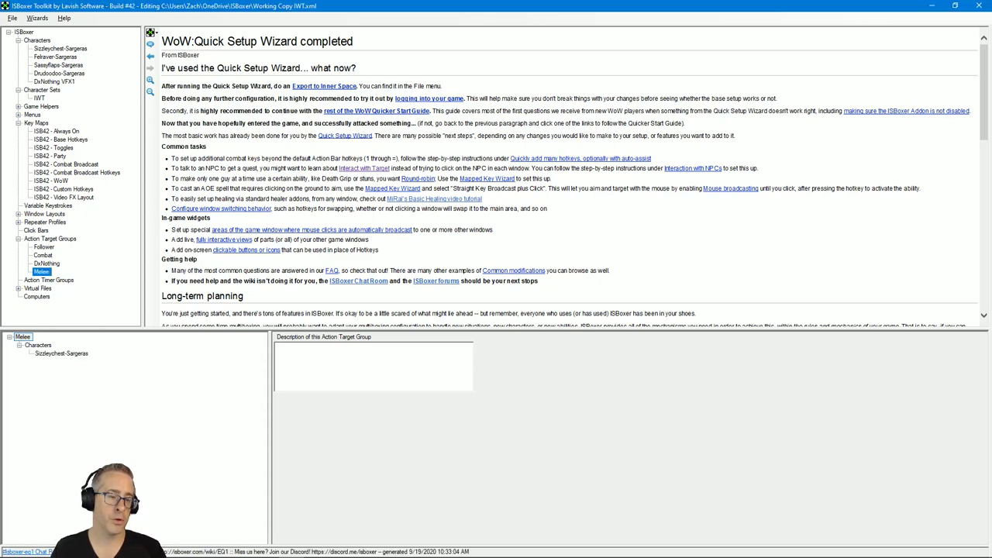
drag(55, 57, 38, 345)
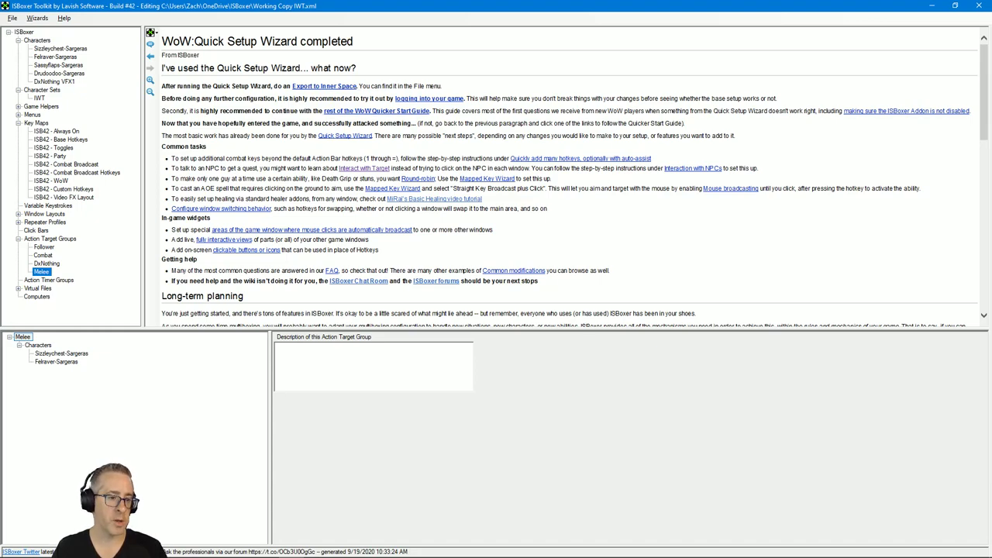
Step: In the ISB42 - Party key map, retarget the Interact with Target action in step 1 of Interact with Target - Standard to Group (all of):Melee
click(50, 155)
scroll(134, 438, down, 3)
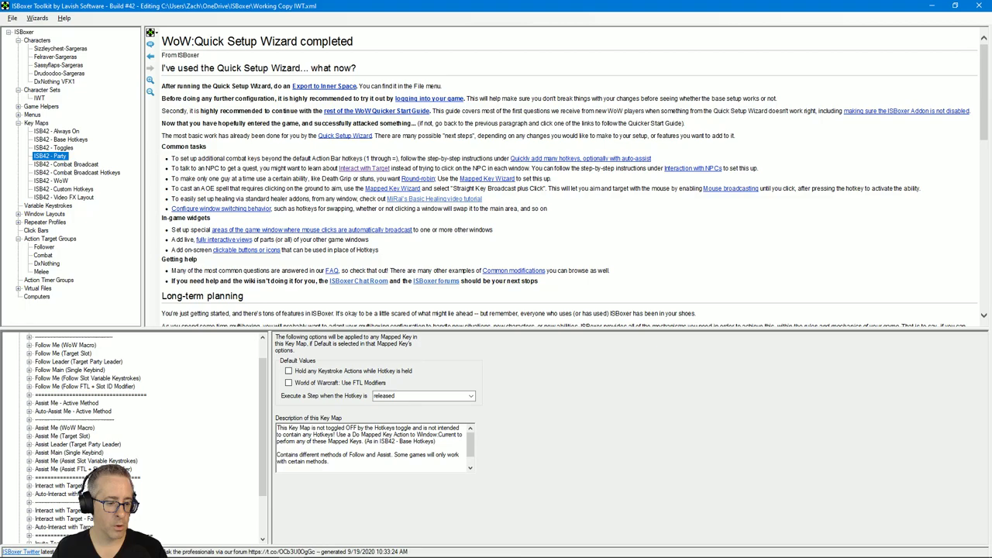
click(72, 461)
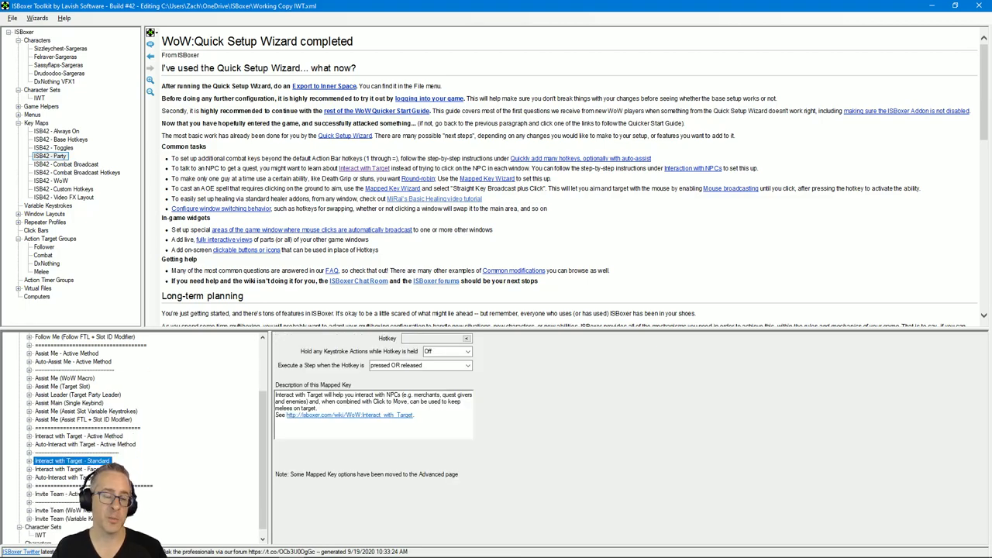
click(30, 461)
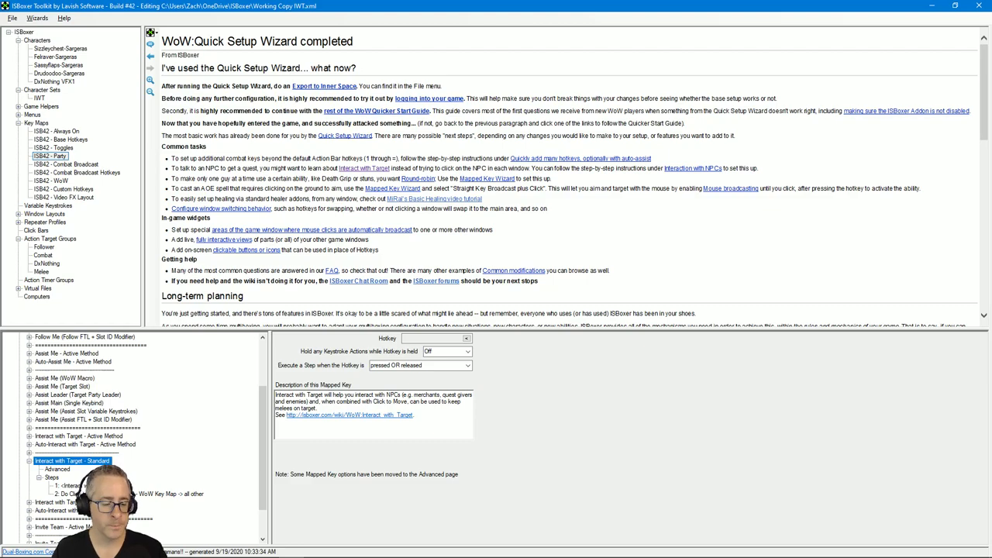
click(74, 486)
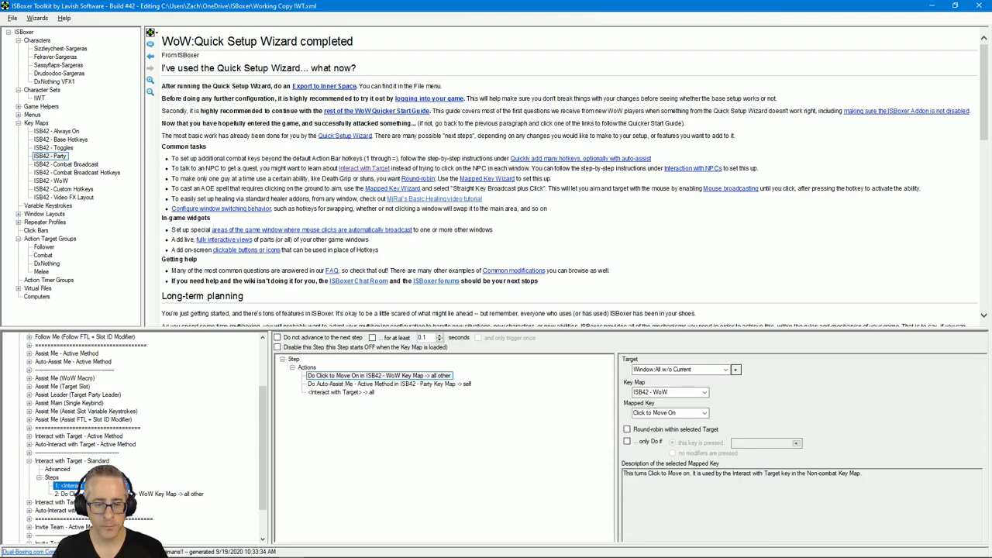
click(341, 392)
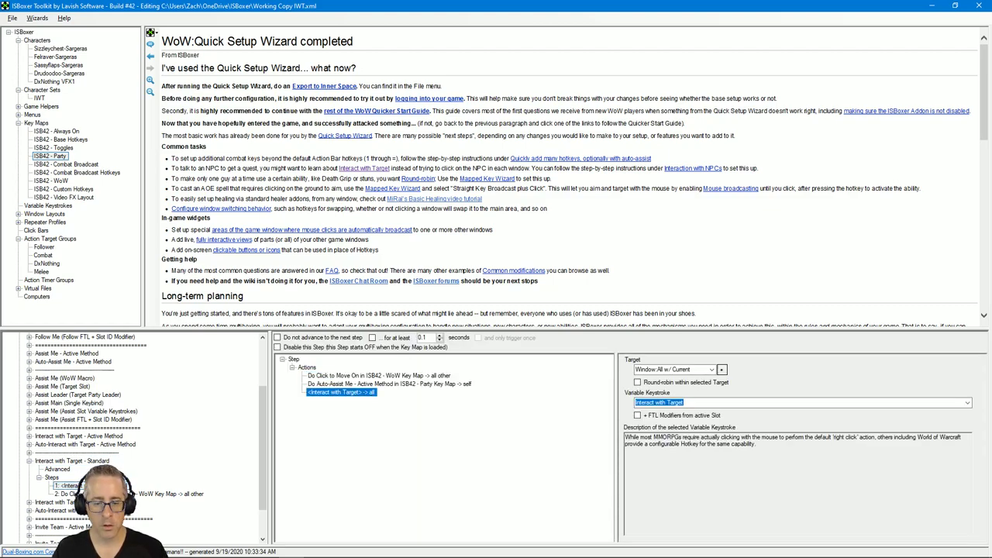
click(712, 369)
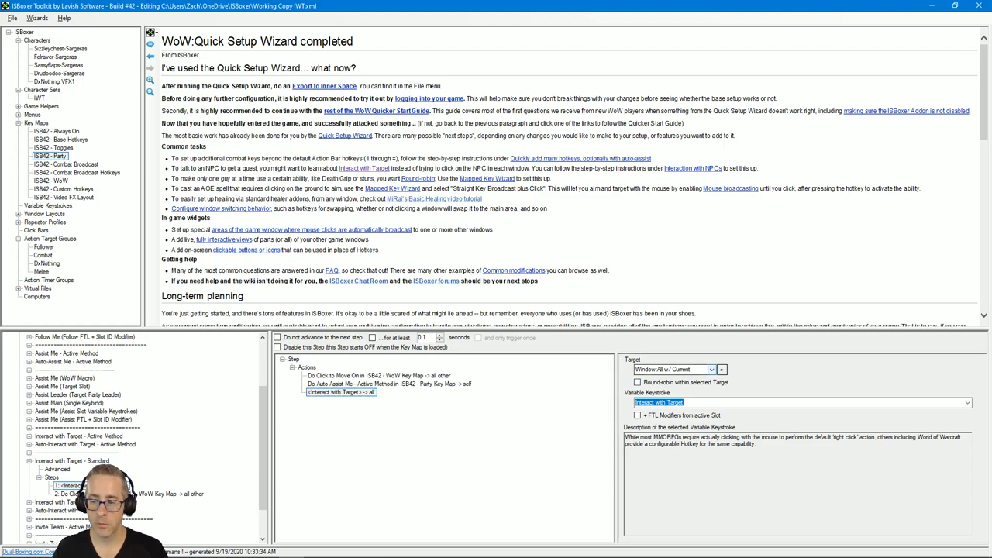
click(673, 369)
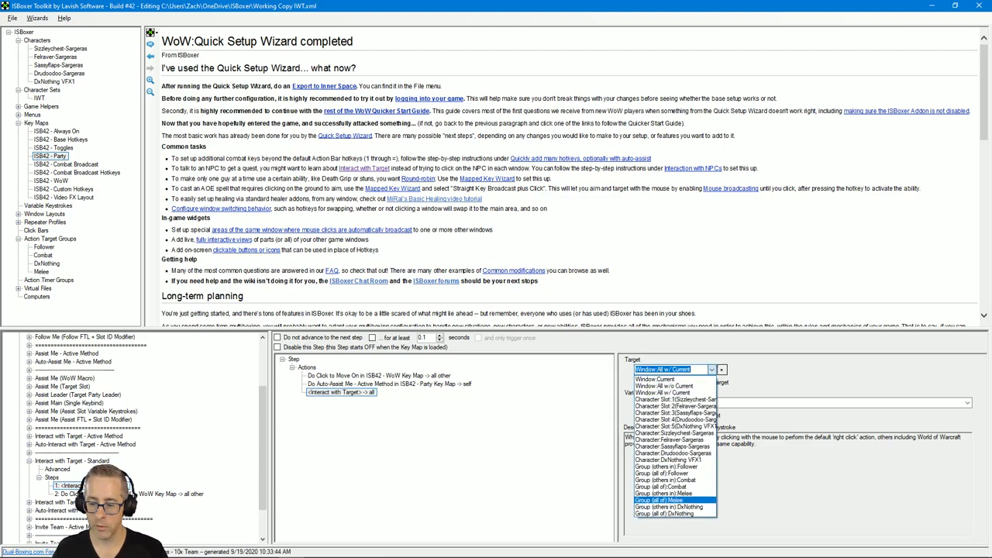
click(660, 500)
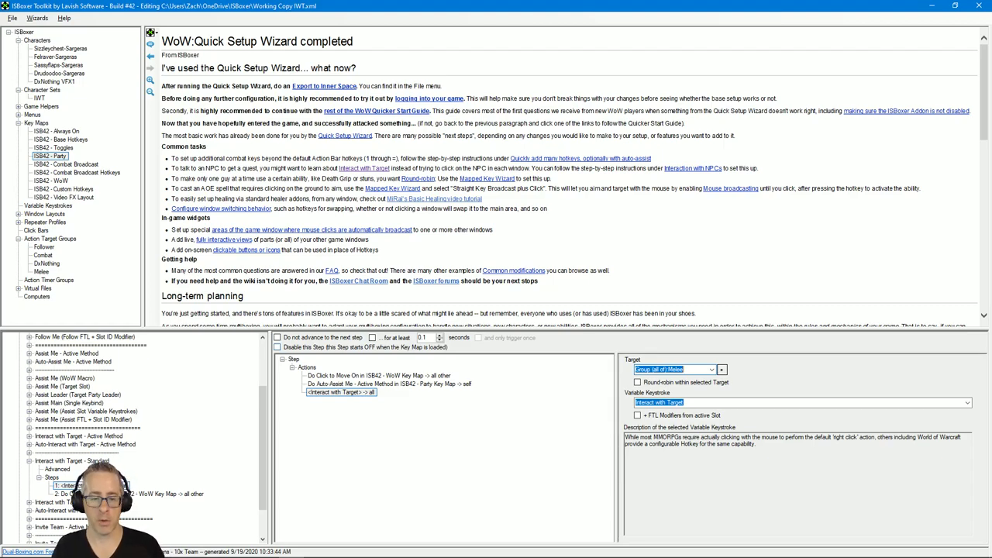
click(341, 392)
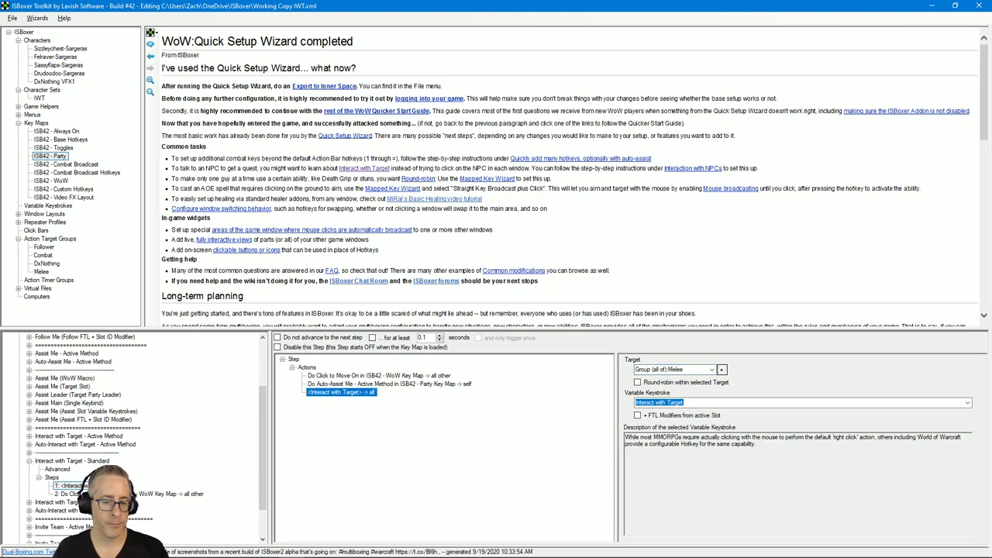
click(389, 383)
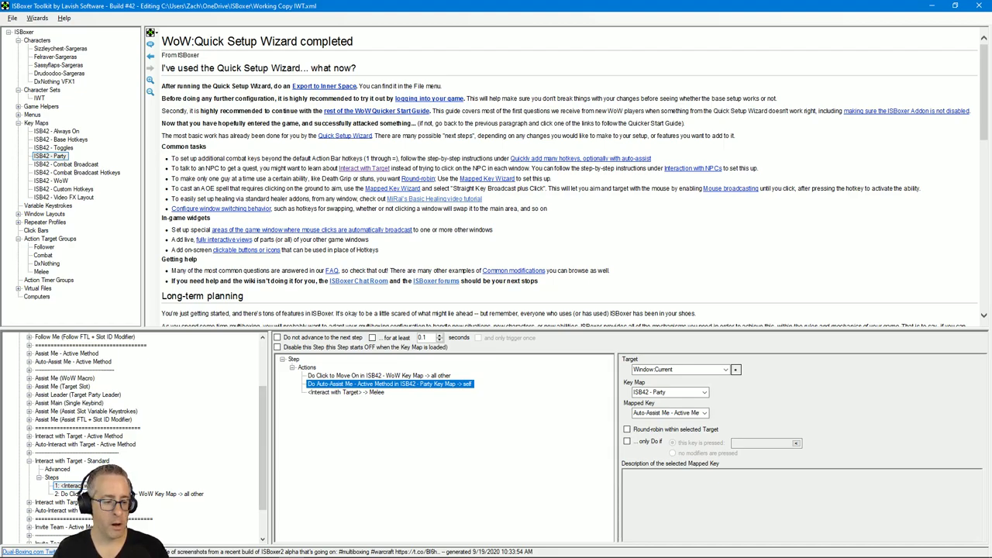
click(346, 392)
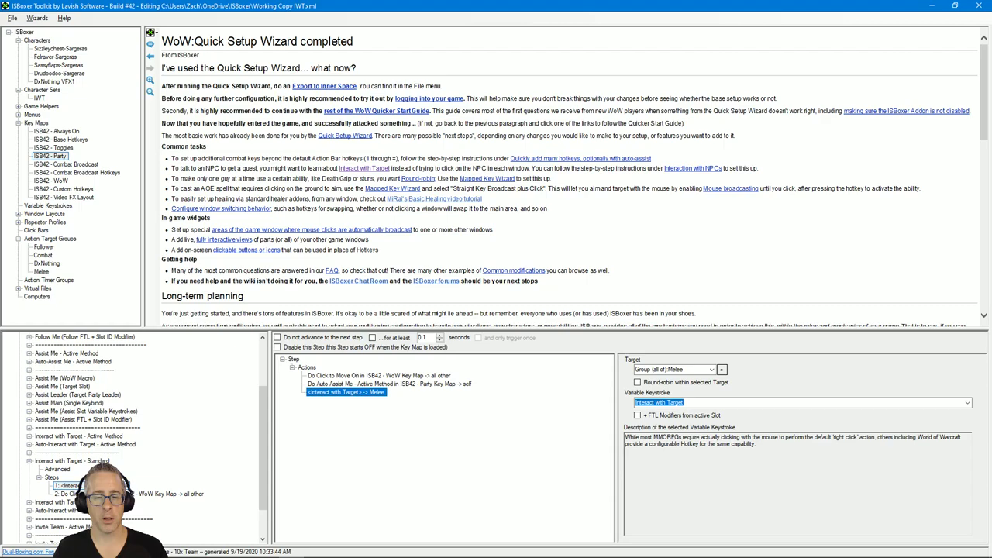
click(307, 368)
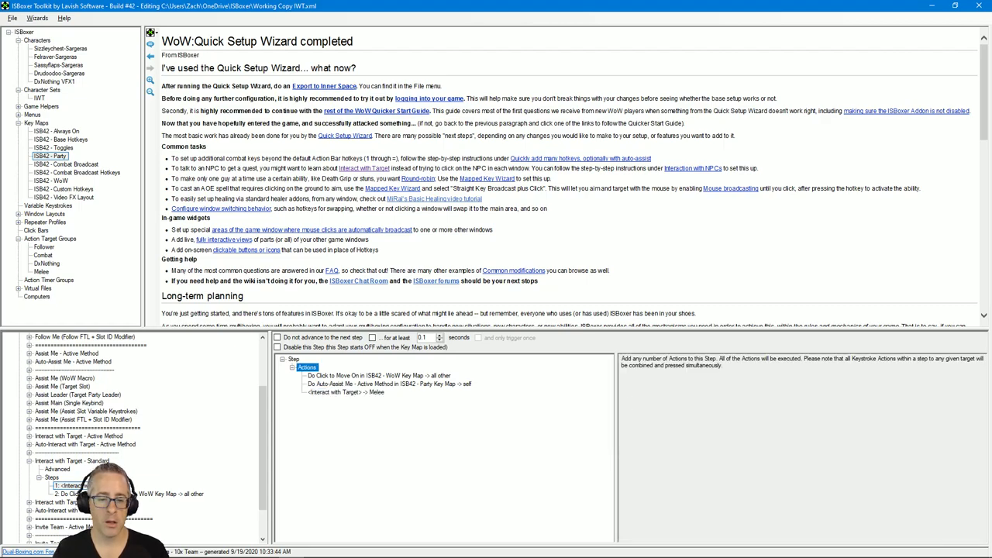
right_click(306, 367)
mouse_move(364, 363)
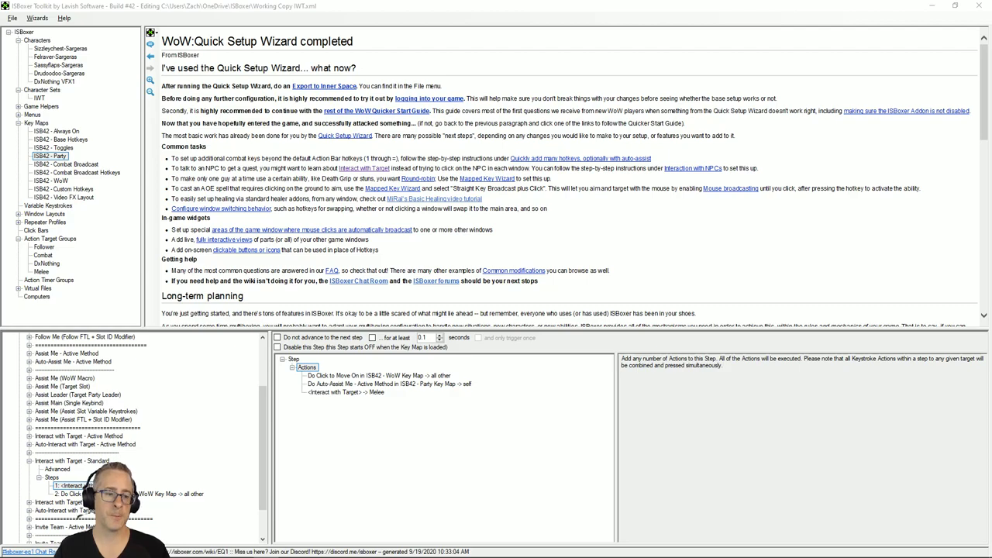
Step: Check the default key combination of the Move Forward variable keystroke
click(48, 205)
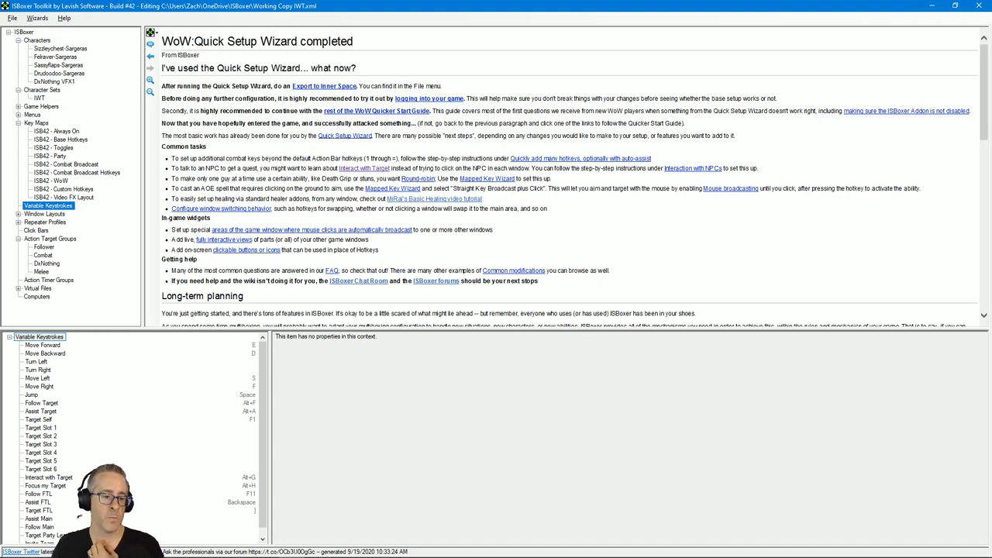
click(43, 345)
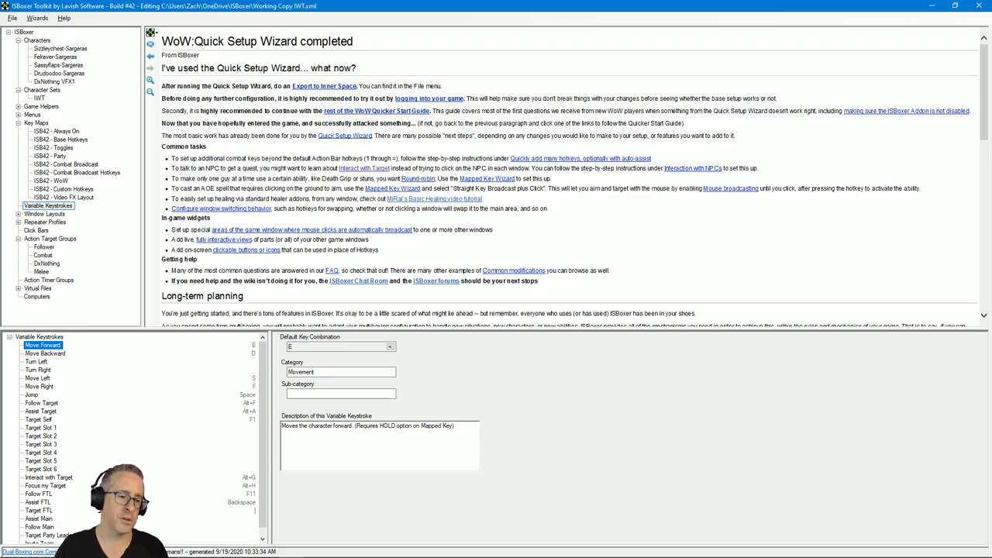
Step: Add a Move Forward variable keystroke action to step 1 of Interact with Target - Standard in the ISB42 - Party key map
click(50, 156)
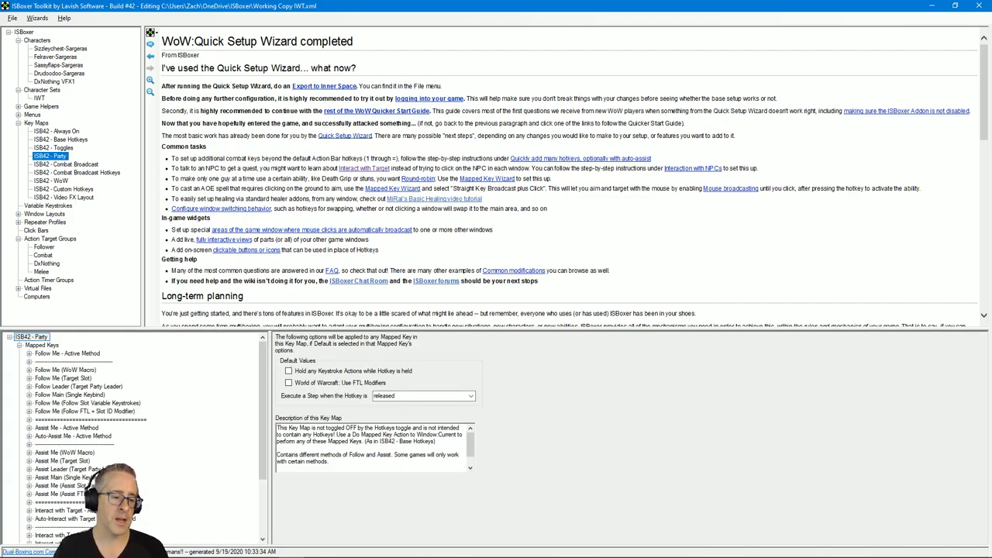
scroll(136, 434, down, 3)
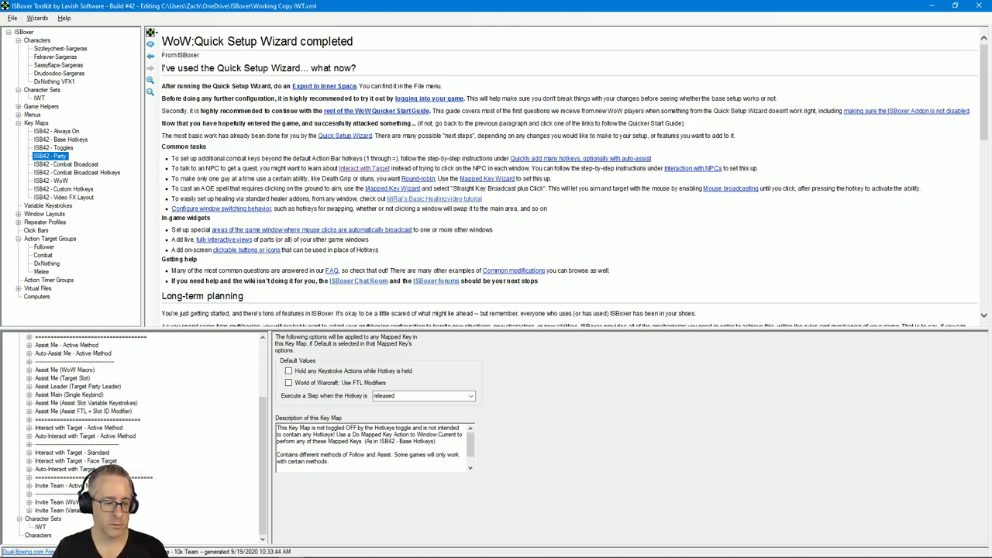
click(30, 453)
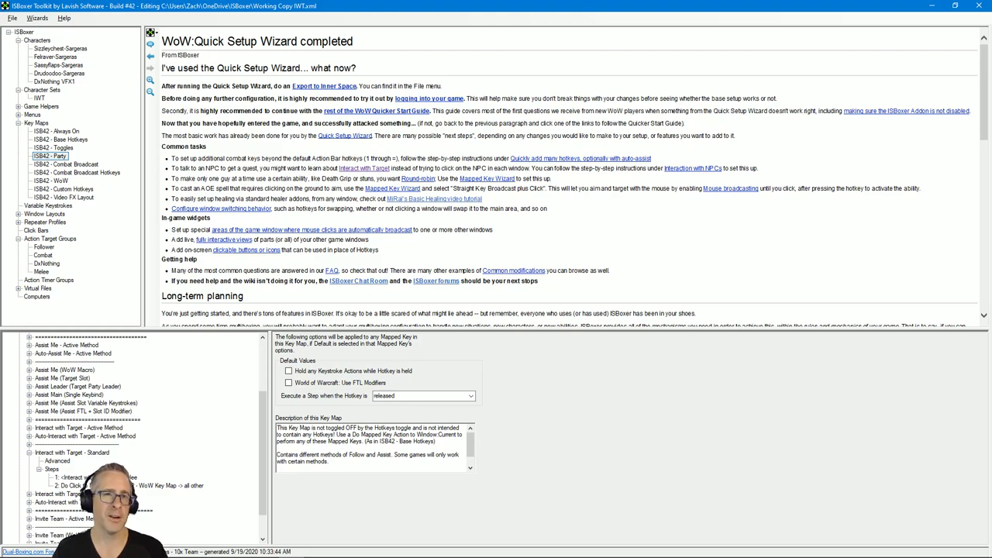
click(96, 478)
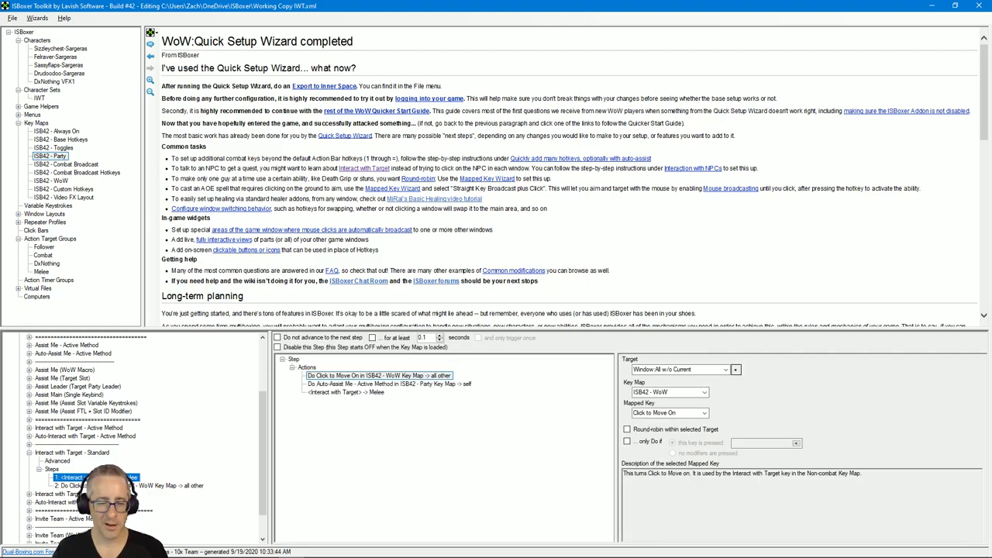
click(307, 368)
right_click(307, 366)
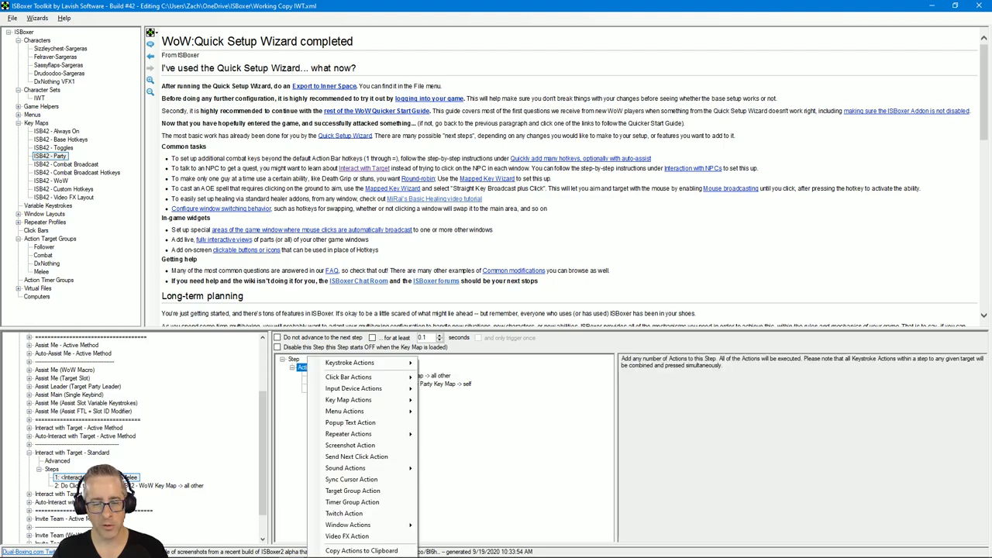
mouse_move(349, 363)
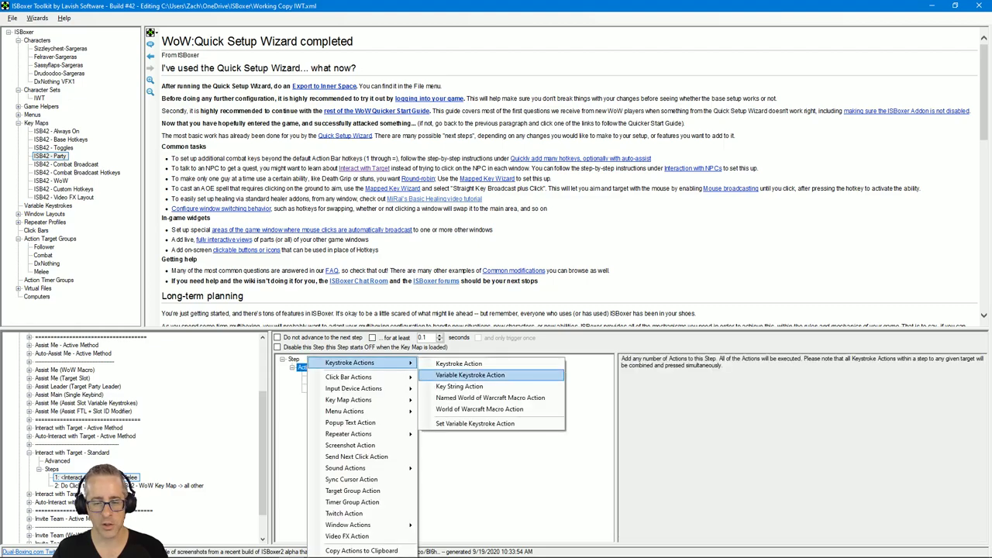
click(470, 375)
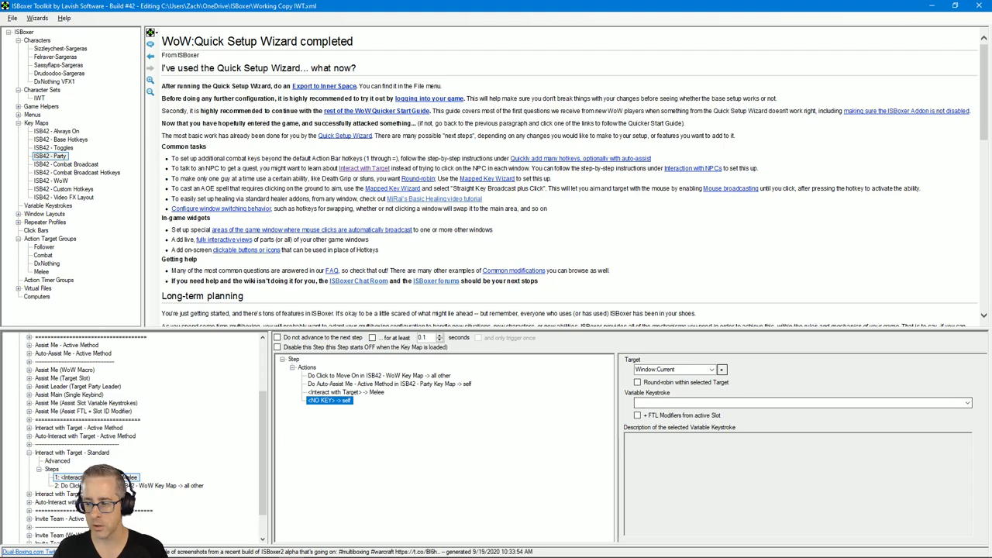
click(967, 403)
click(653, 233)
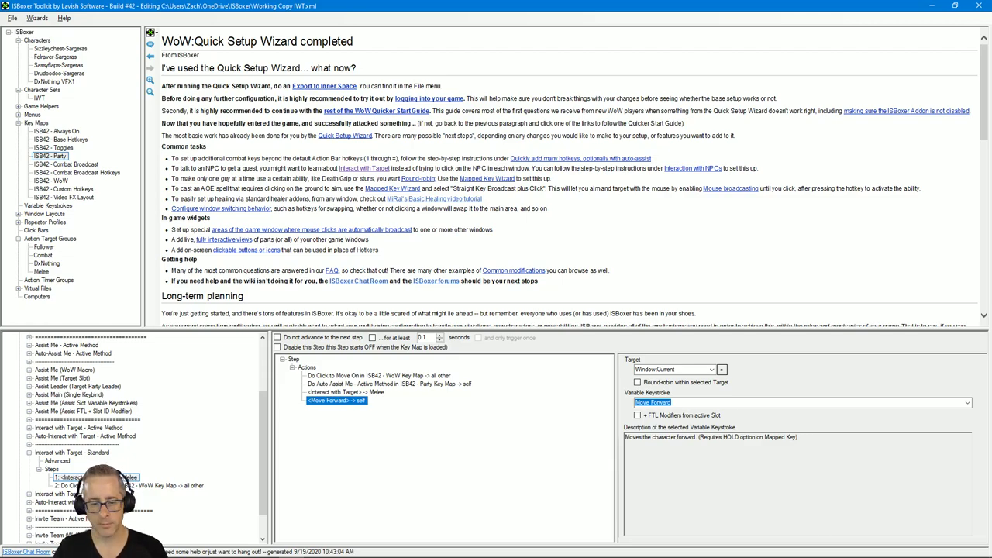
Step: Move the Move Forward action to the start of the step's actions and set its target to Group (all of):Melee
key(ctrl+Up)
key(ctrl+Up)
key(ctrl+Up)
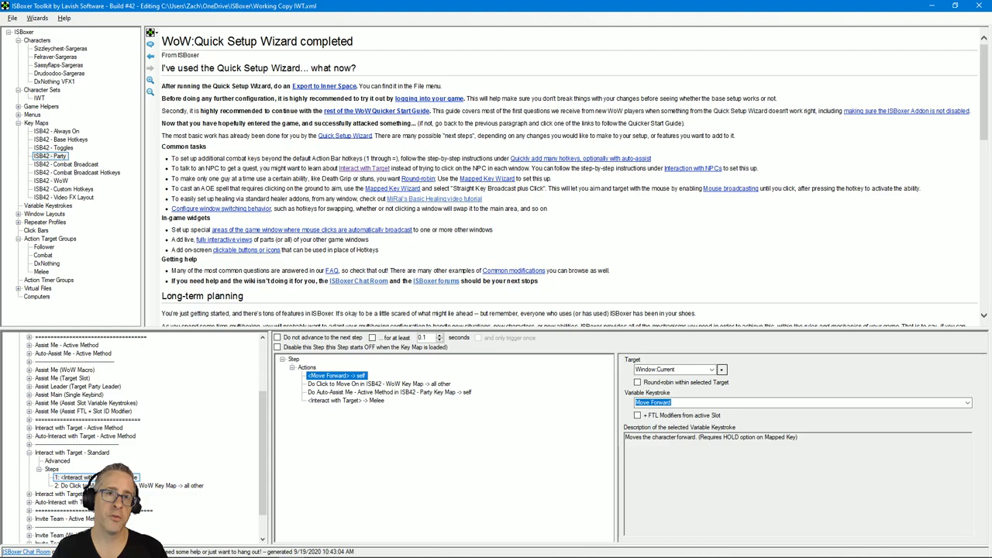
click(711, 370)
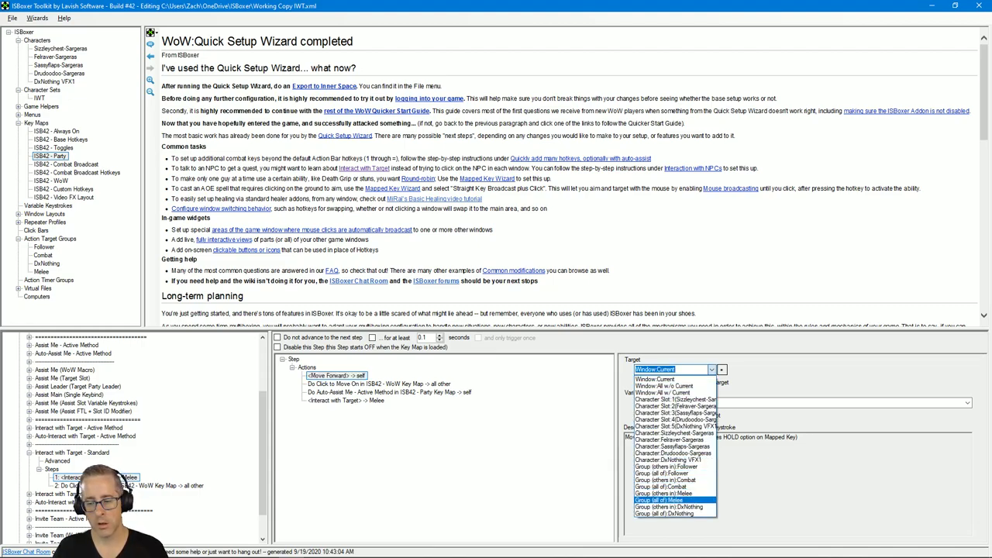
click(660, 500)
click(378, 384)
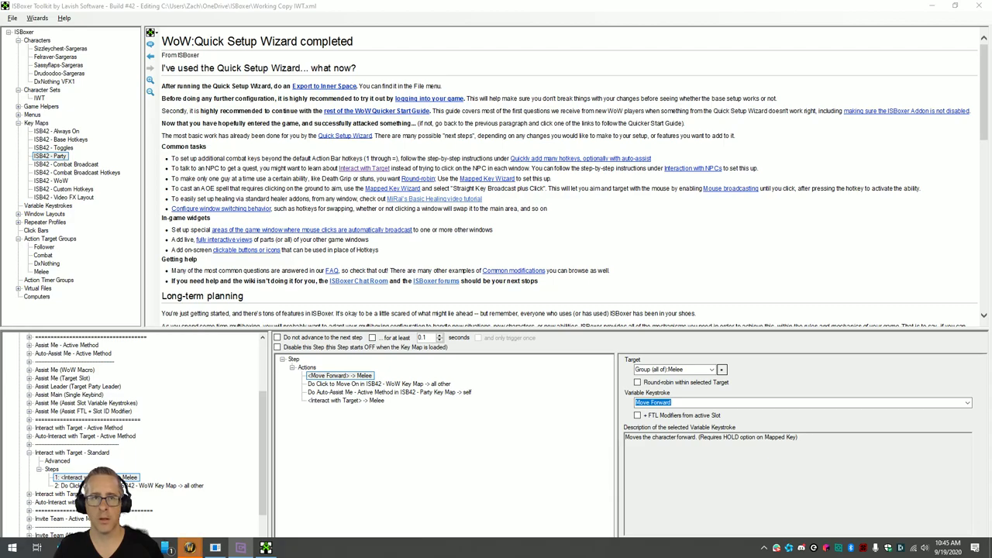
Step: Save the ISBoxer profile and export the whole configuration to Inner Space
click(12, 18)
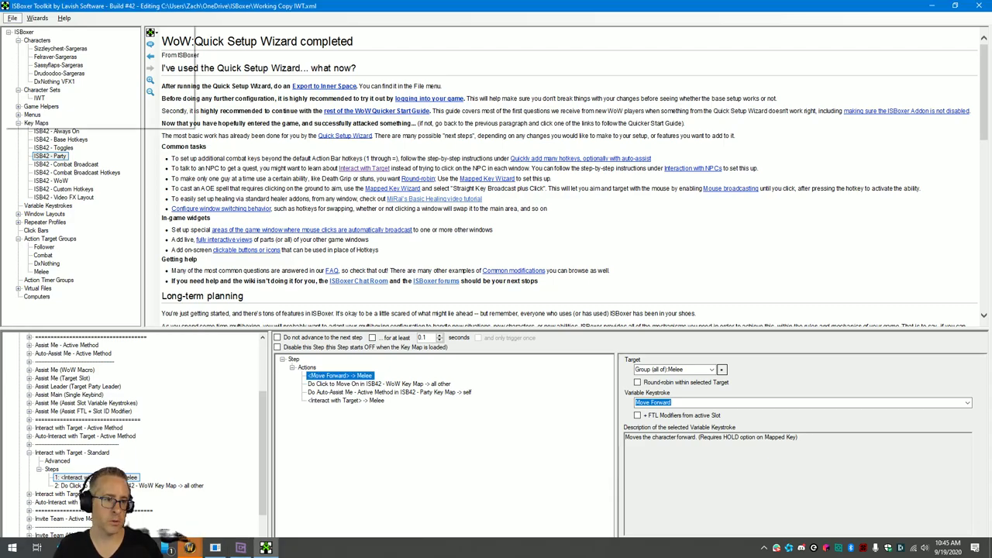
click(33, 55)
click(12, 18)
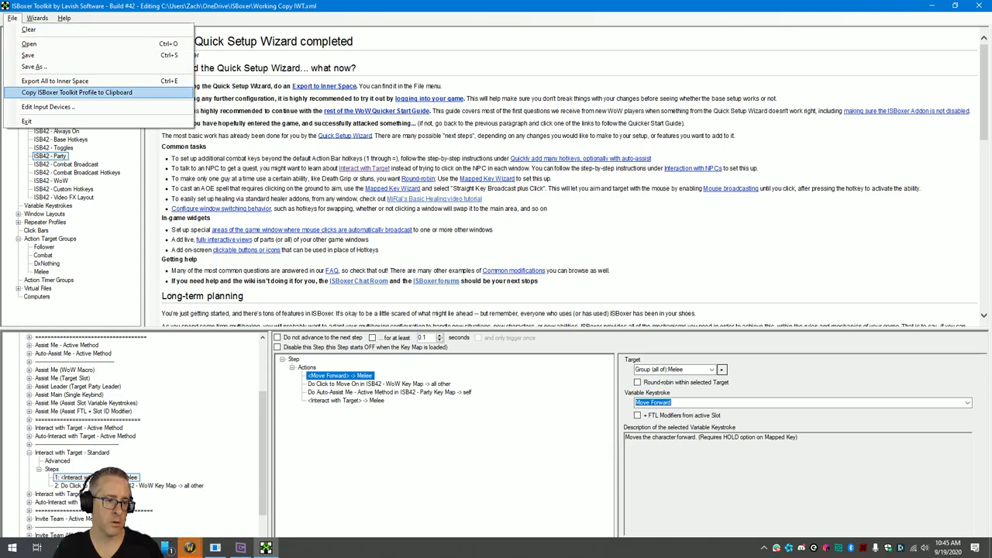
click(70, 81)
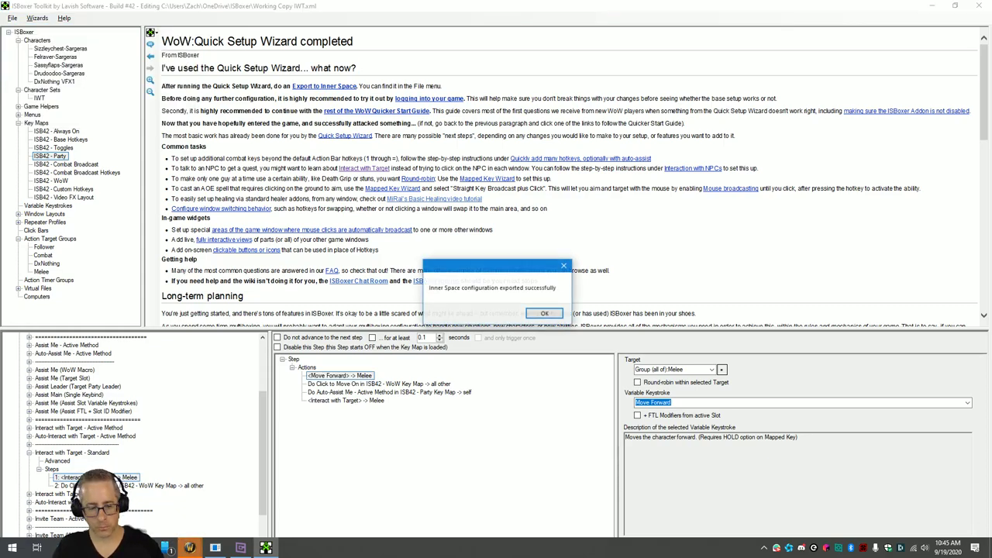
key(alt+Tab)
key(alt+Tab)
key(Return)
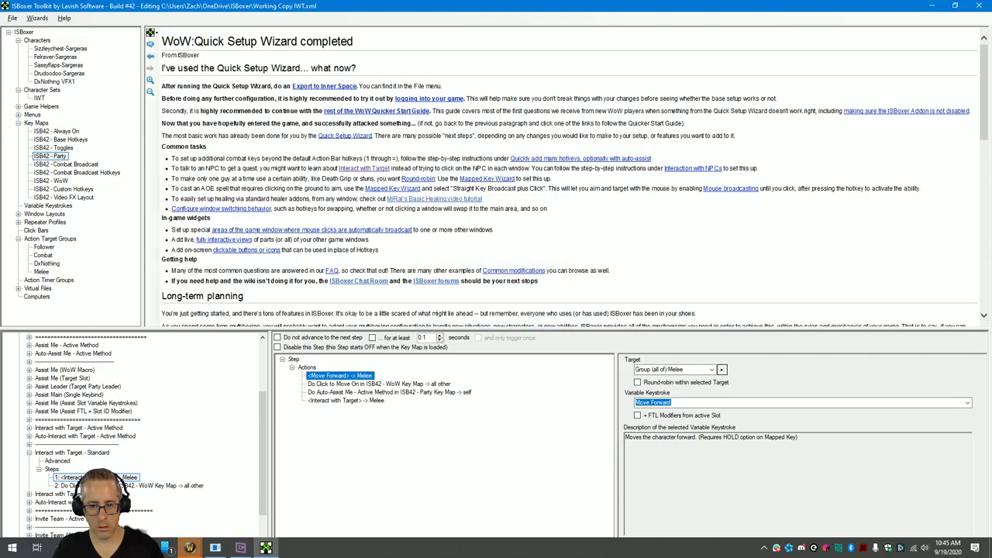
Step: Switch to World of Warcraft and cycle through the game windows of slots 2, 3 and 4, returning to slot 1
key(alt+Tab)
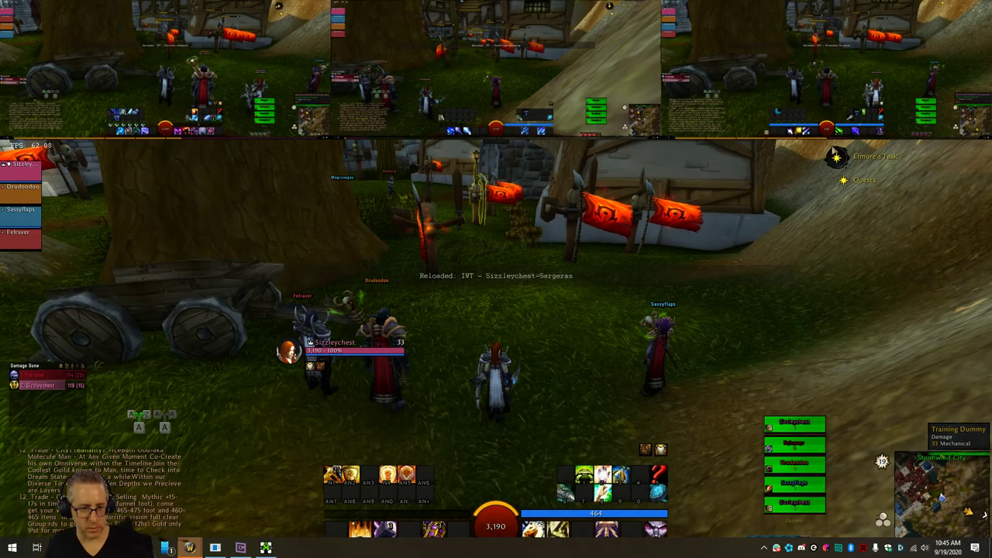
scroll(535, 197, down, 3)
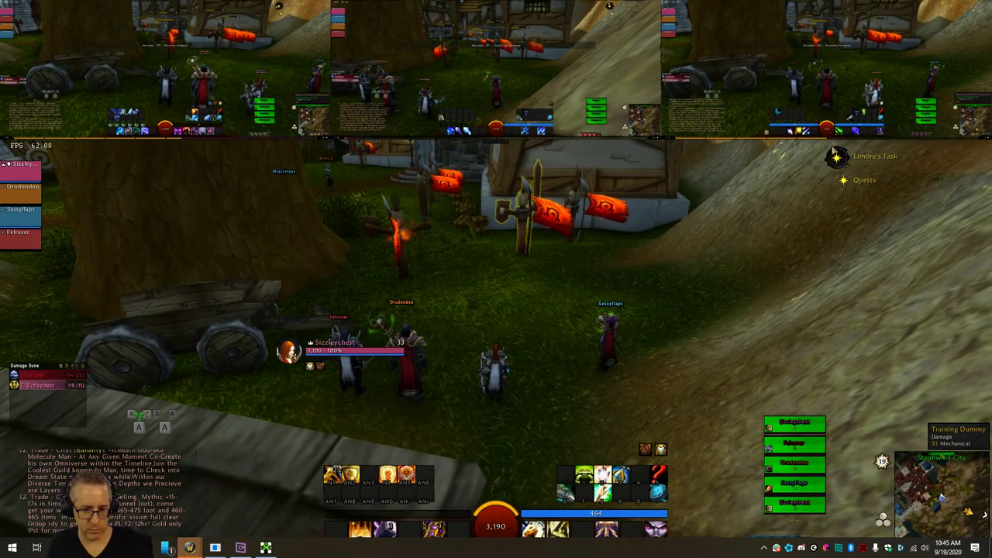
key(w)
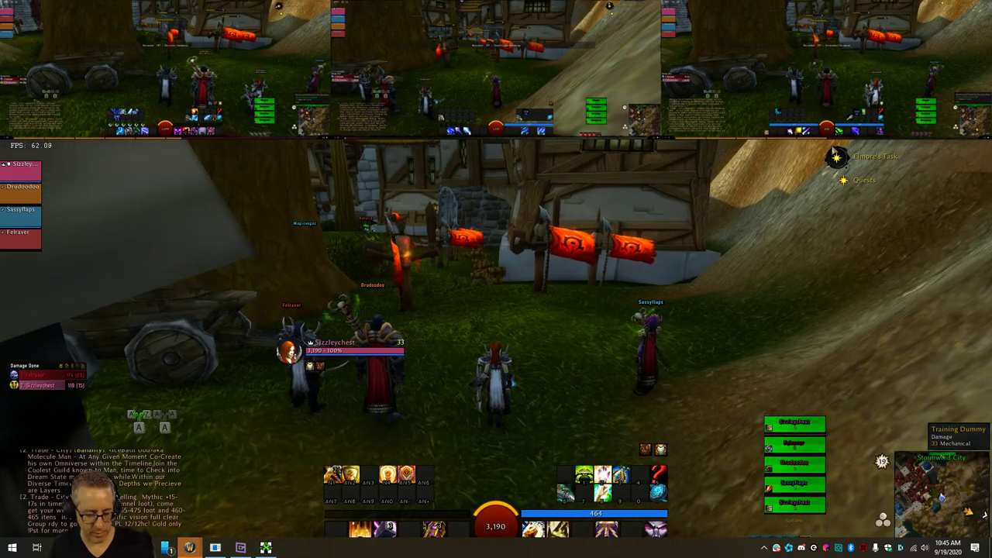
key(ctrl+alt+2)
key(ctrl+alt+3)
key(ctrl+alt+4)
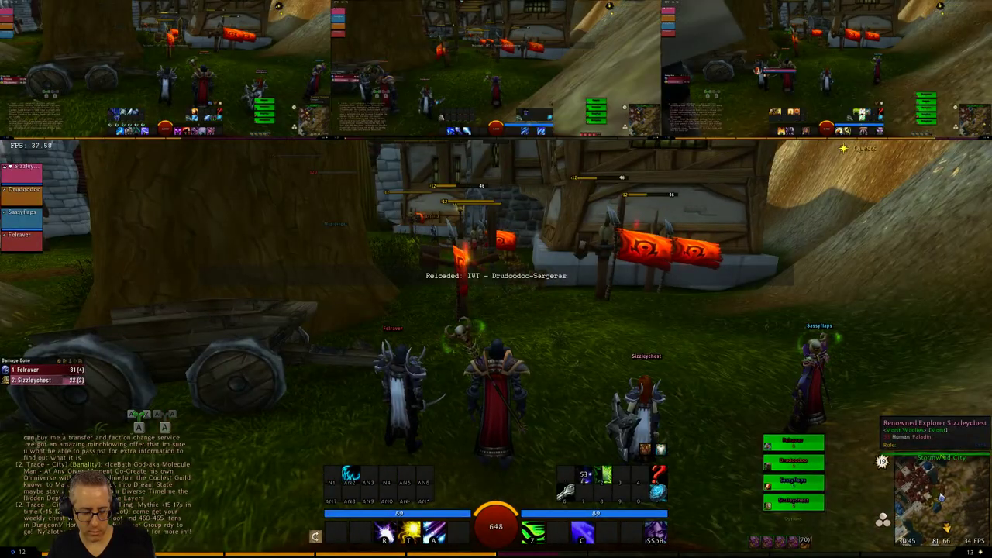
key(ctrl+alt+1)
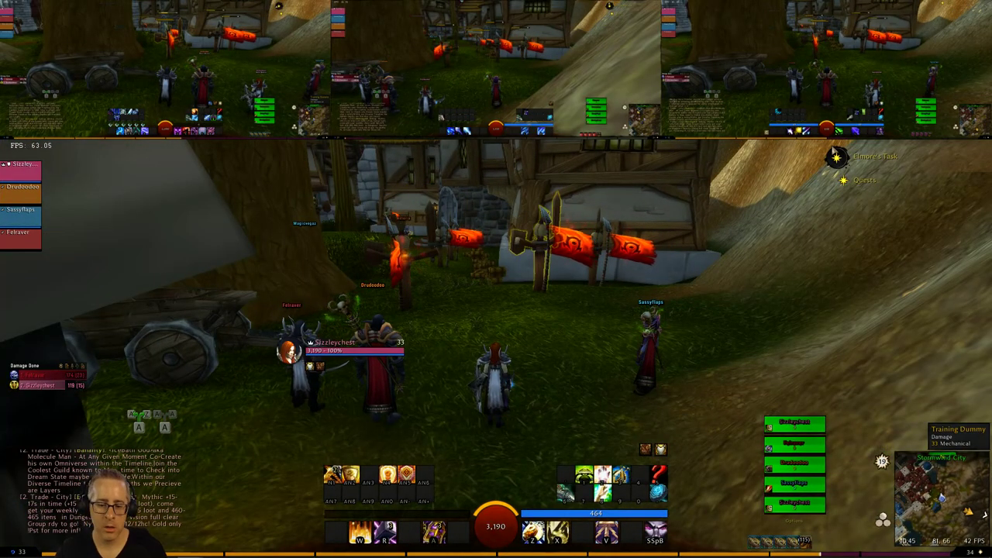
Step: Target the Damage training dummy with the pole and orange banner in slot 1's game window
click(541, 209)
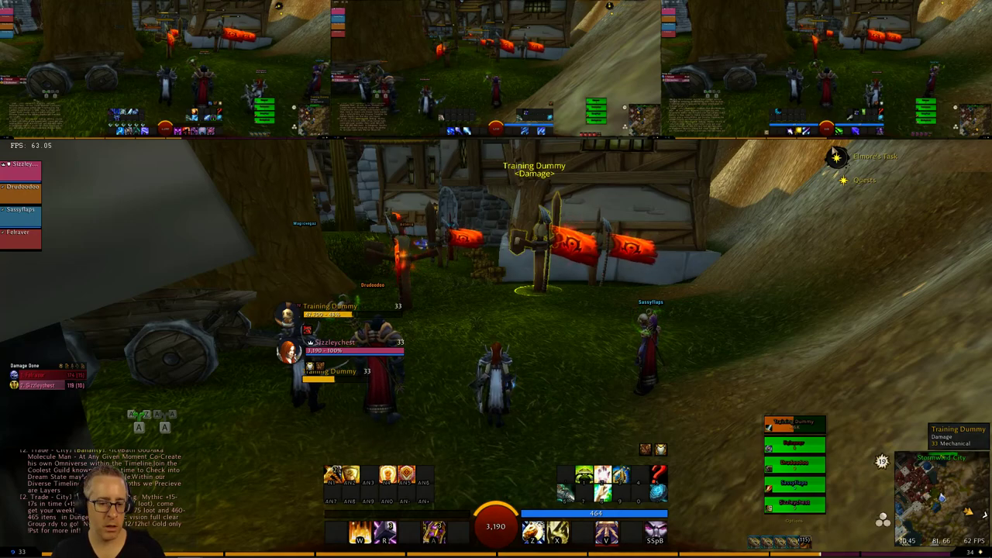
key(alt+KP_Subtract)
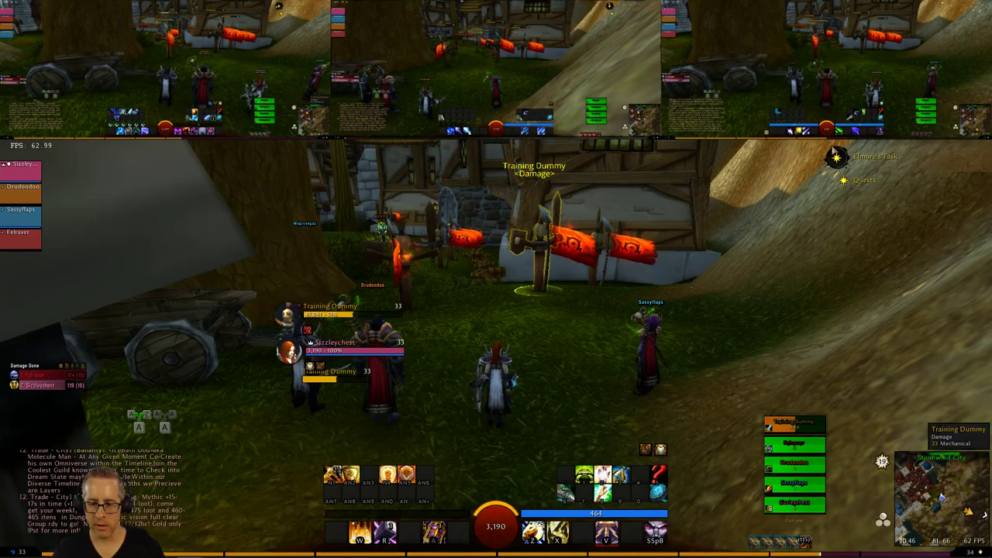
Step: Switch to ISBoxer Toolkit and inspect the actions in step 1 of the Assist+R mapped key in ISB42 - Custom Hotkeys
key(alt+Tab)
key(alt+Tab)
key(alt+Tab)
key(alt+Tab)
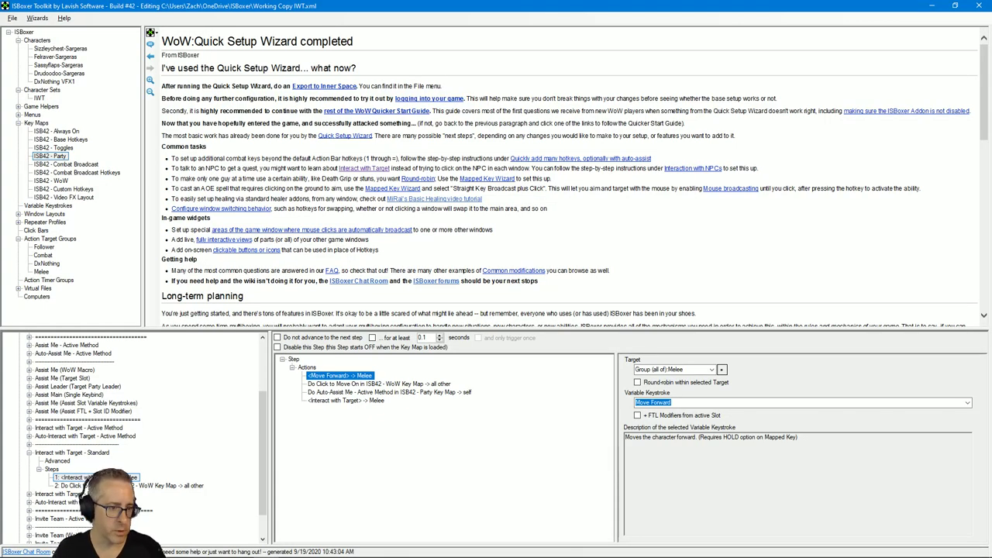
click(64, 189)
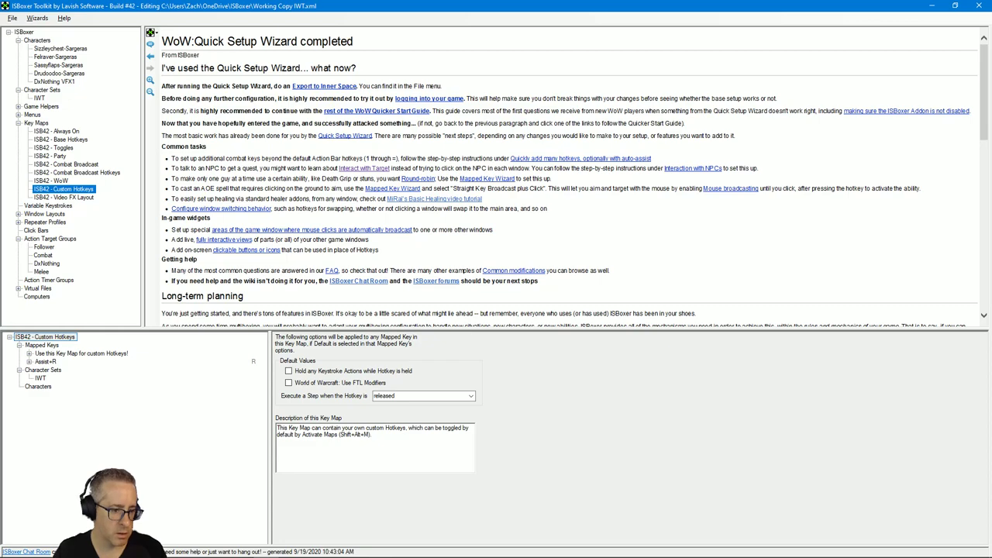
double_click(45, 361)
click(67, 386)
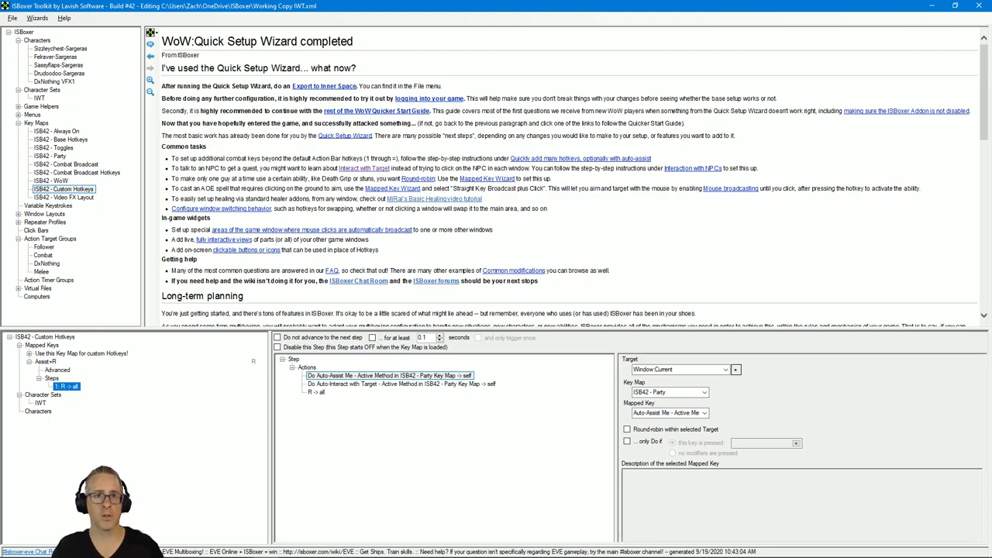
Step: Switch to World of Warcraft, attack the targeted training dummy with the whole team using the broadcast combat key, and return to slot 1's window
key(alt+Tab)
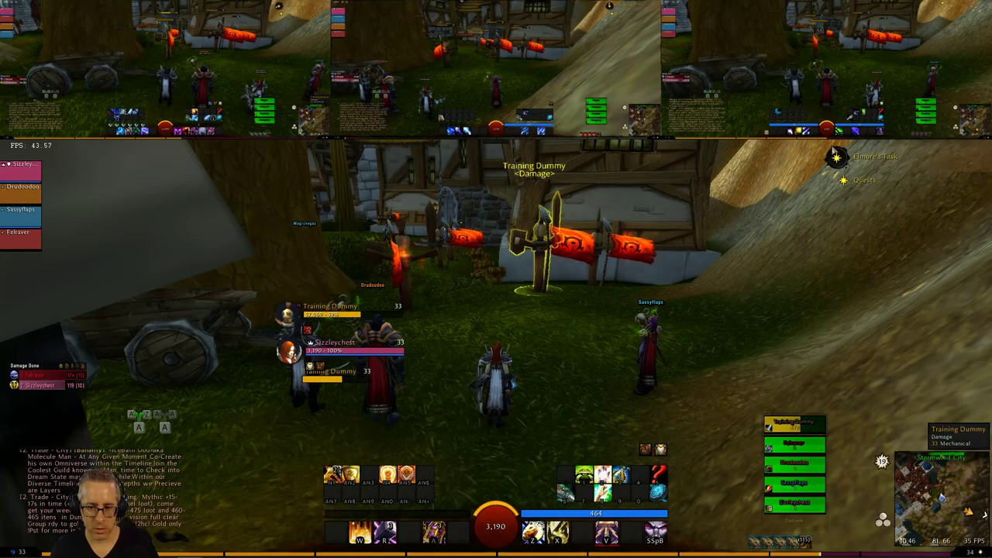
key(1)
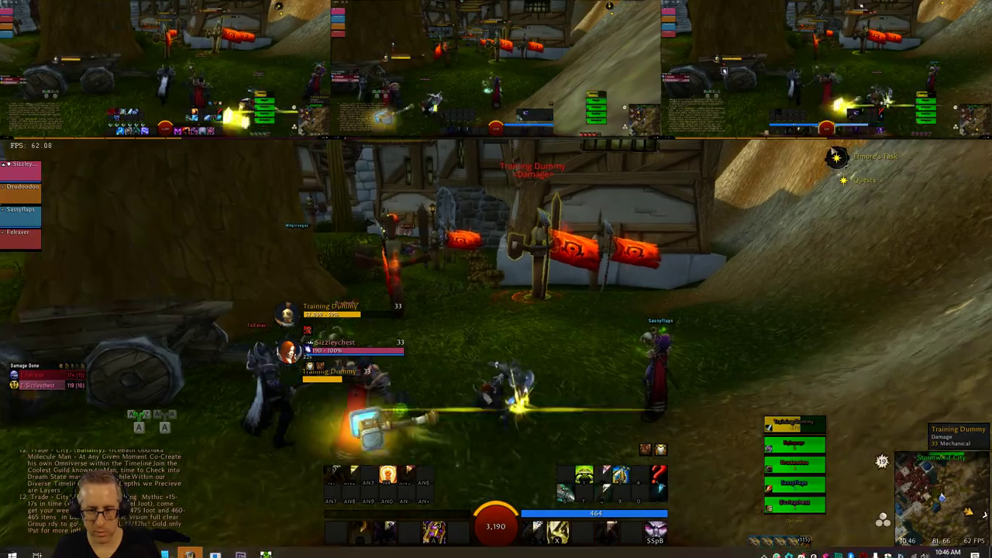
key(1)
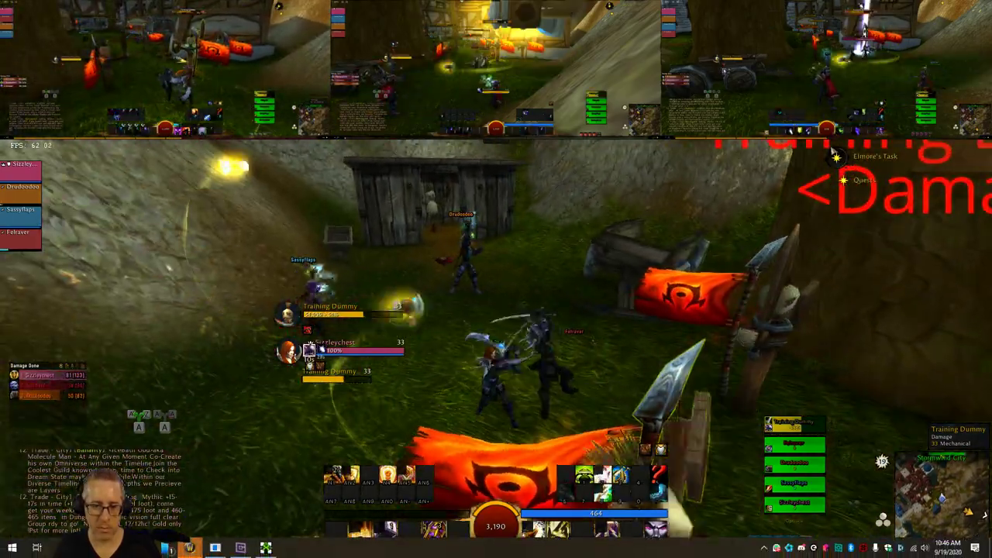
key(1)
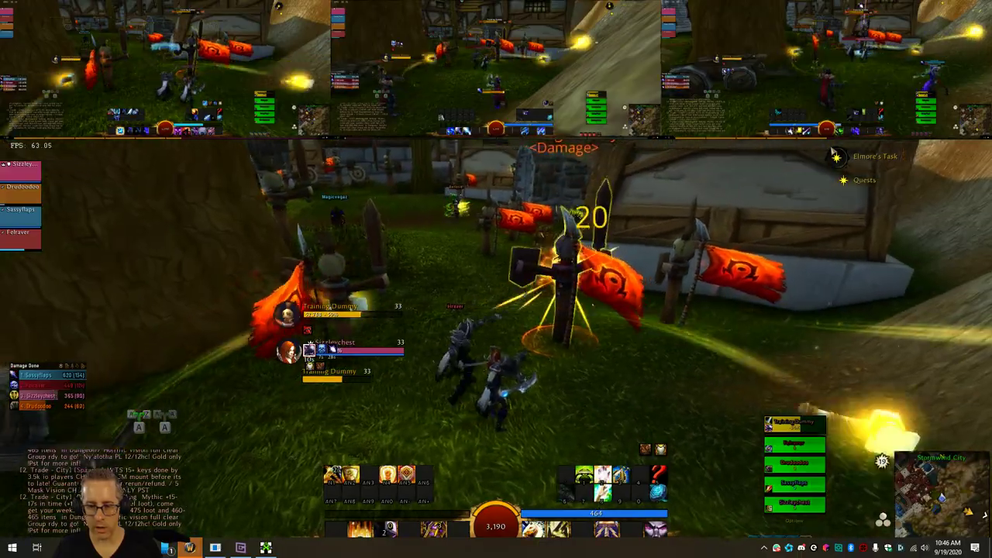
drag(593, 304, 418, 298)
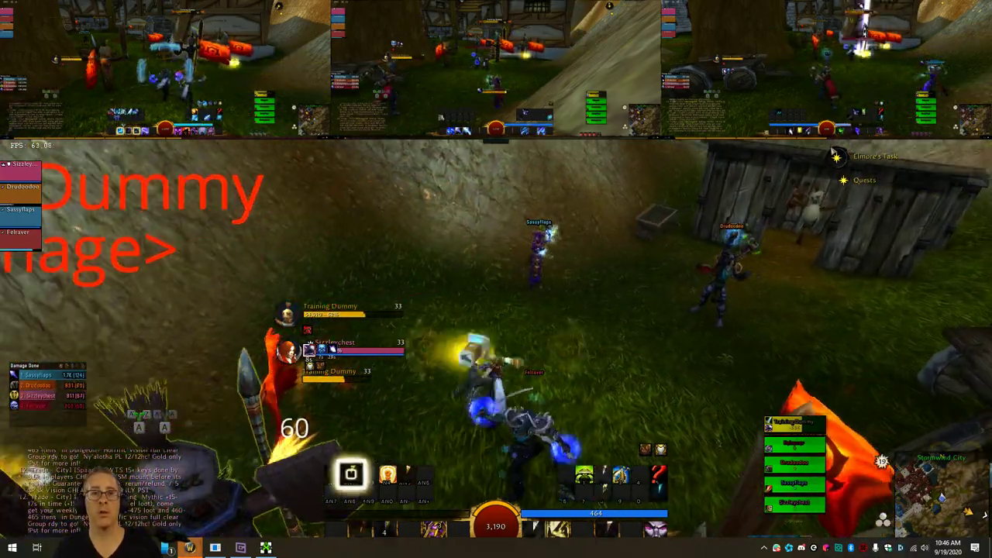
drag(535, 268, 544, 265)
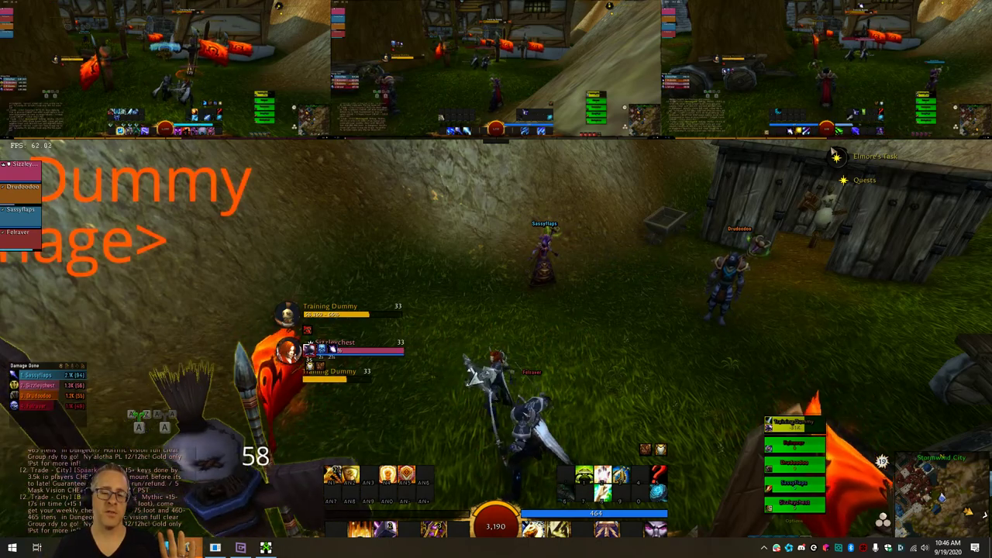
key(ctrl+alt+x)
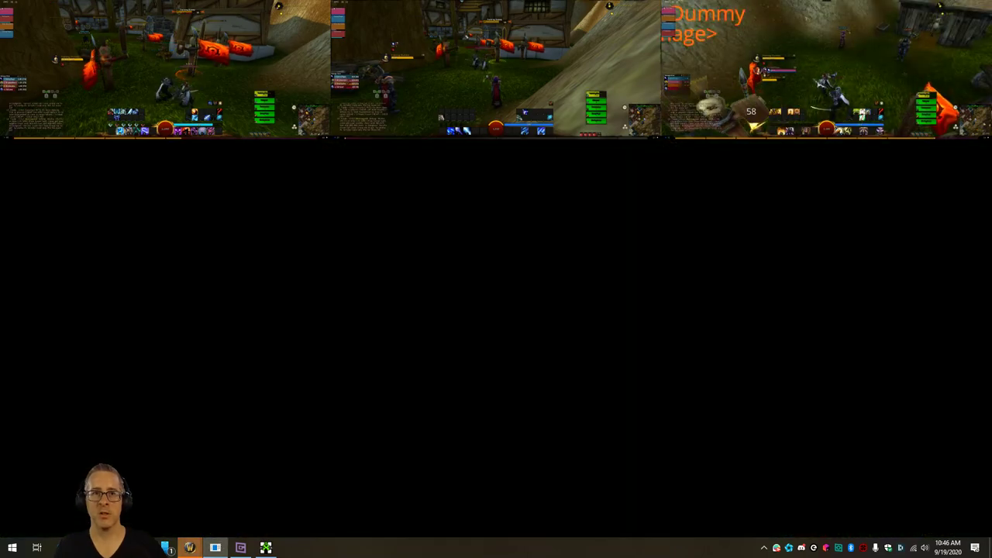
key(ctrl+alt+1)
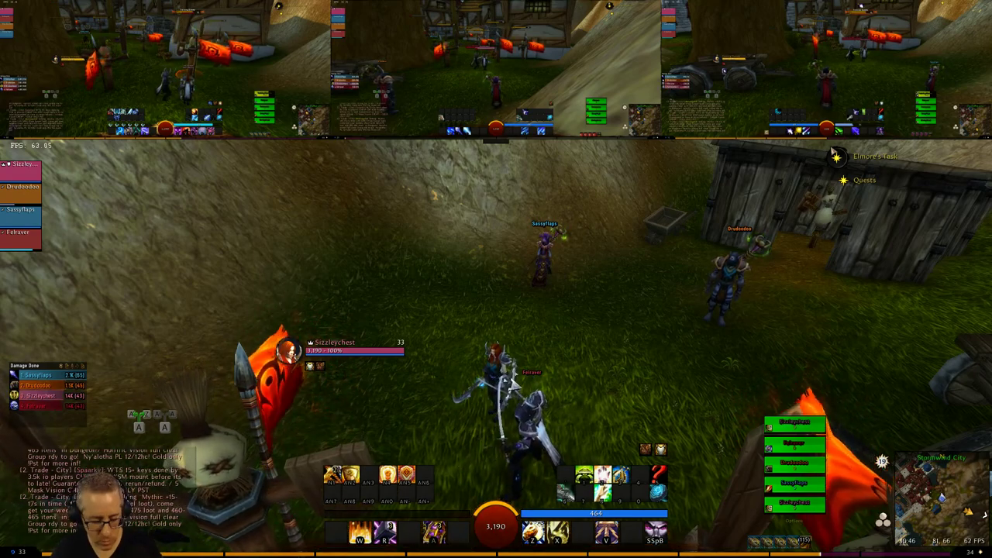
Step: Switch to ISBoxer Toolkit and open the World of Warcraft Quick Start Guide from the built-in help
key(alt+Tab)
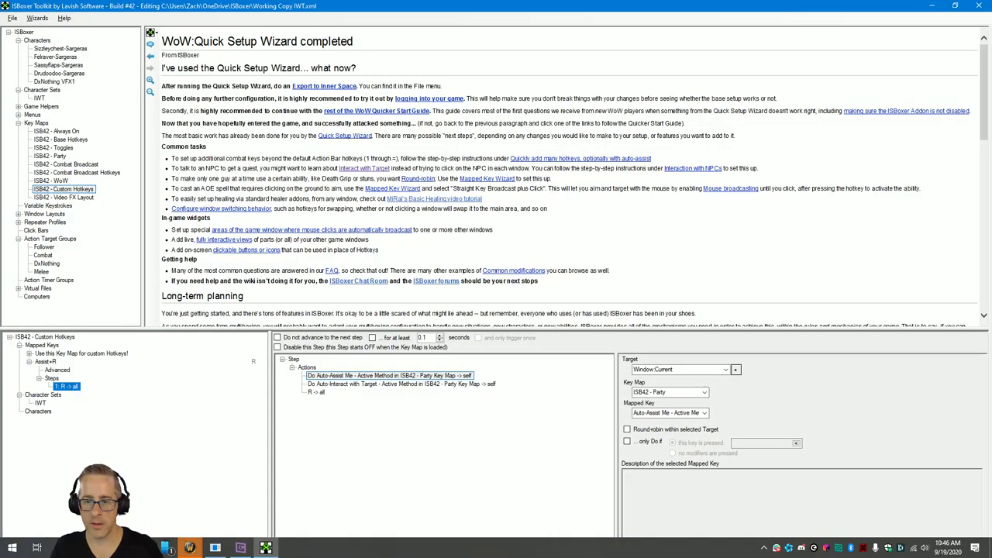
scroll(574, 178, down, 5)
scroll(573, 178, up, 5)
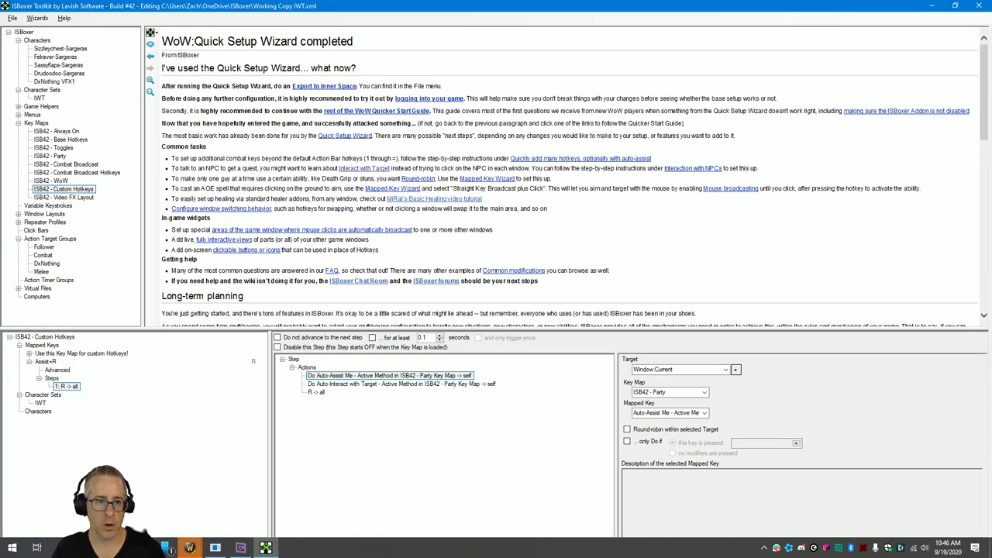
click(151, 33)
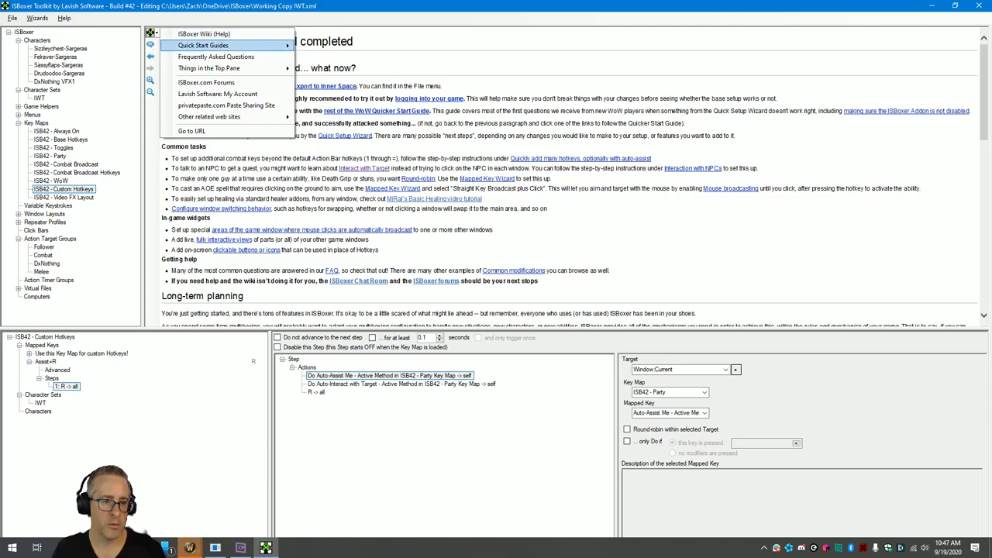
mouse_move(281, 45)
click(338, 117)
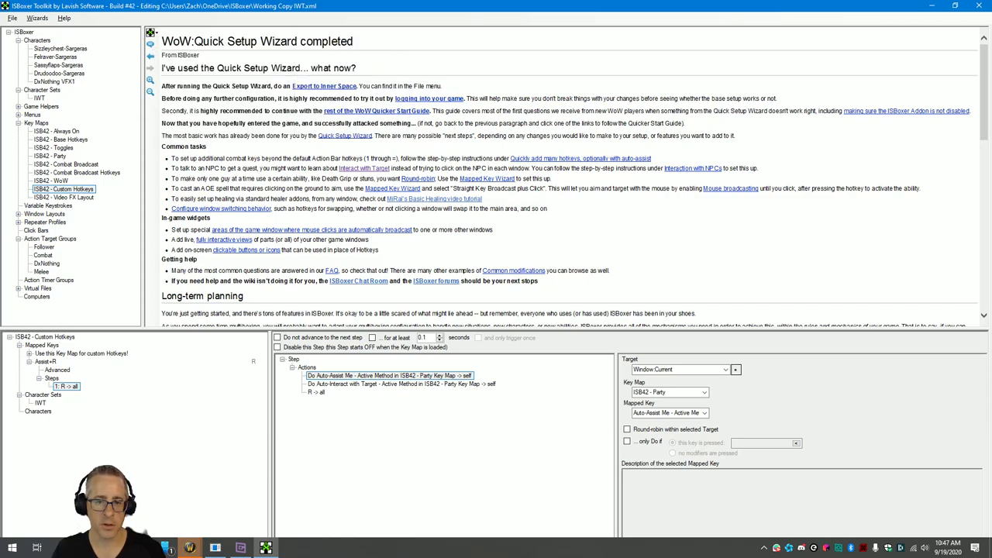
Step: Open the World of Warcraft Quicker Start Guide from the built-in help
click(151, 34)
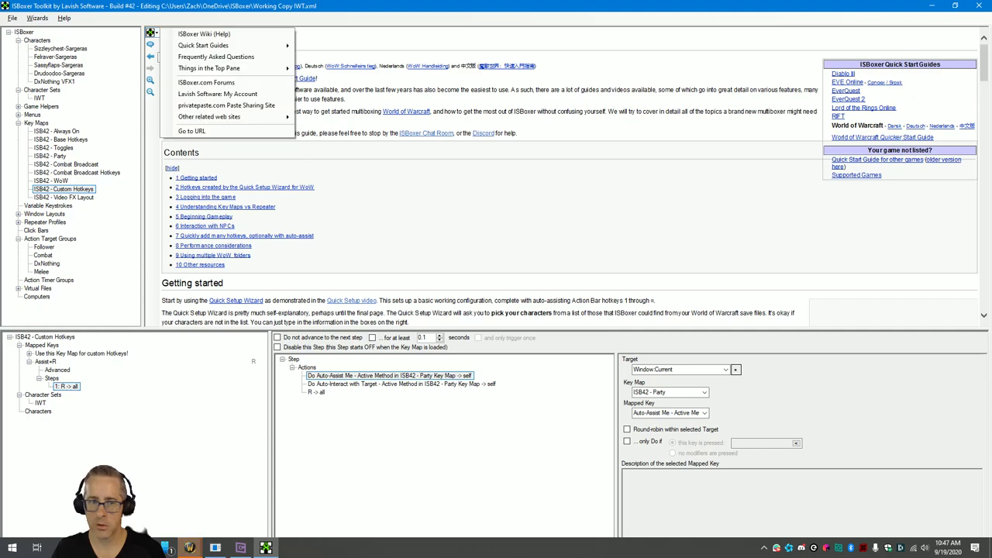
click(210, 56)
click(151, 33)
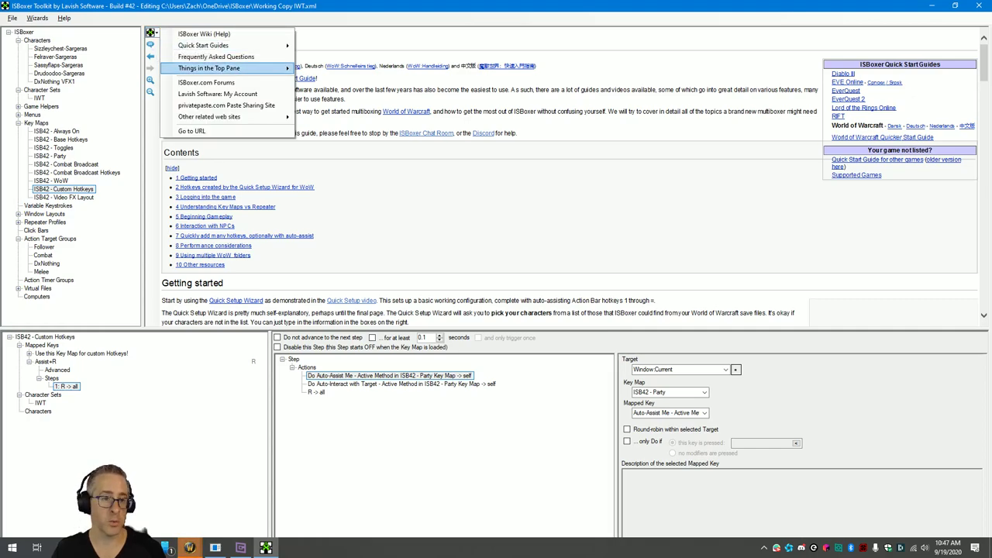
mouse_move(225, 45)
click(349, 128)
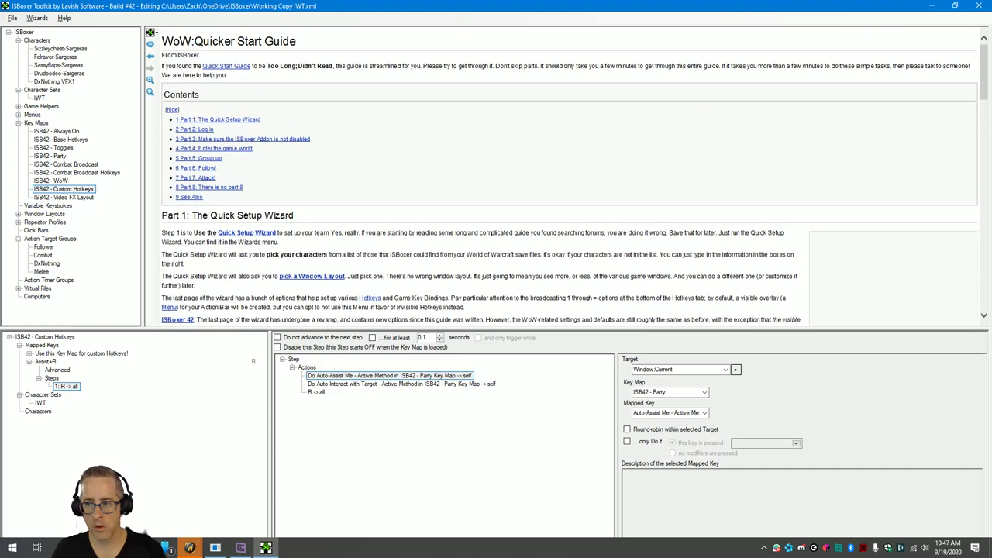
Step: Open the ISBoxer Wiki help page and highlight the start of the ISBoxer Discord entry under Help / Support
click(151, 33)
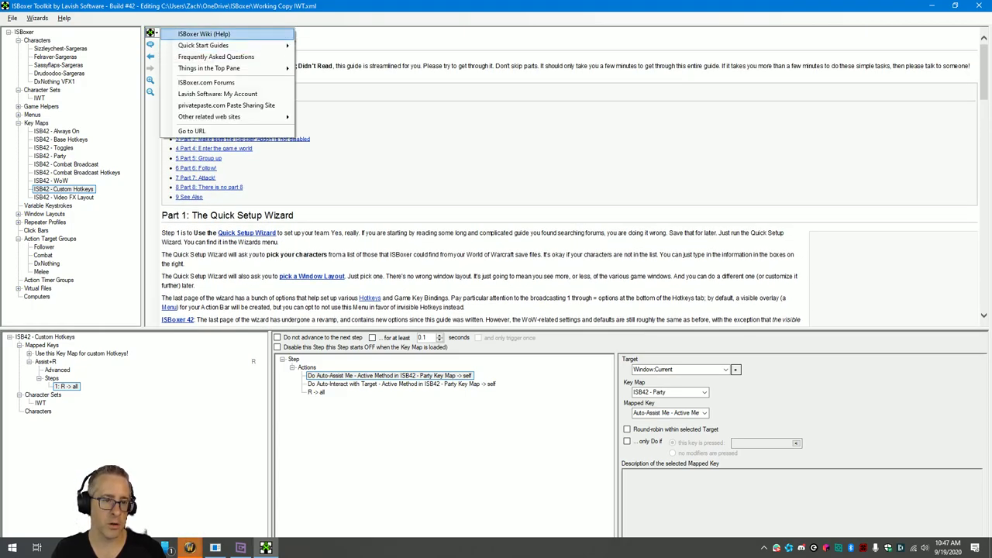
click(204, 33)
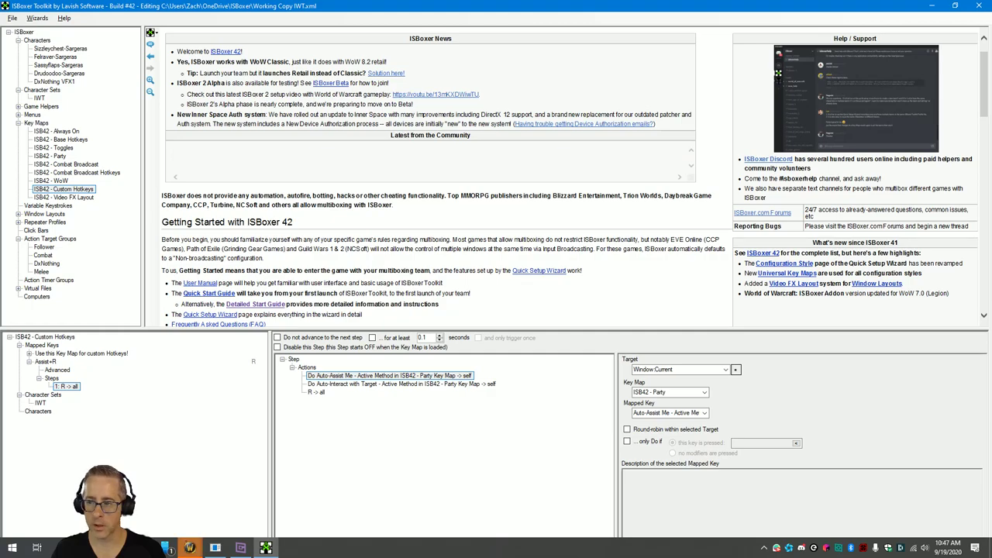
drag(744, 159, 830, 159)
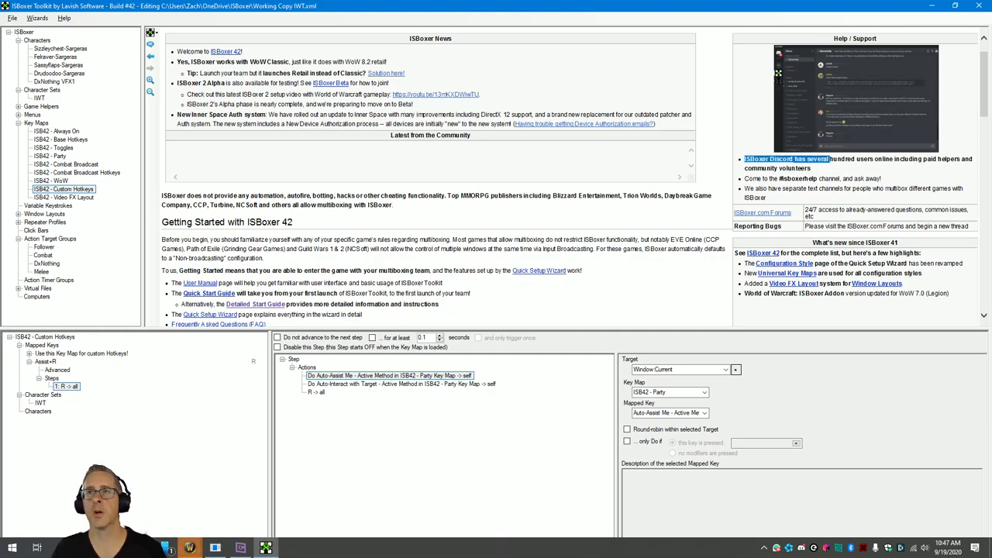